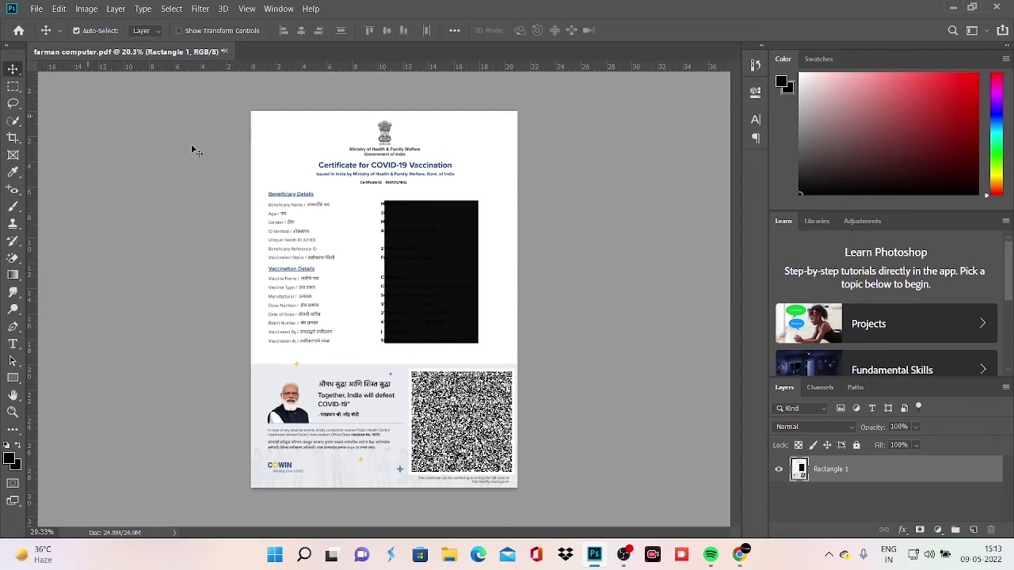
Create a new 210 × 297 mm A4 document at 300 ppi from the custom preset.
{"action": "left_click", "coordinate": [36, 10]}
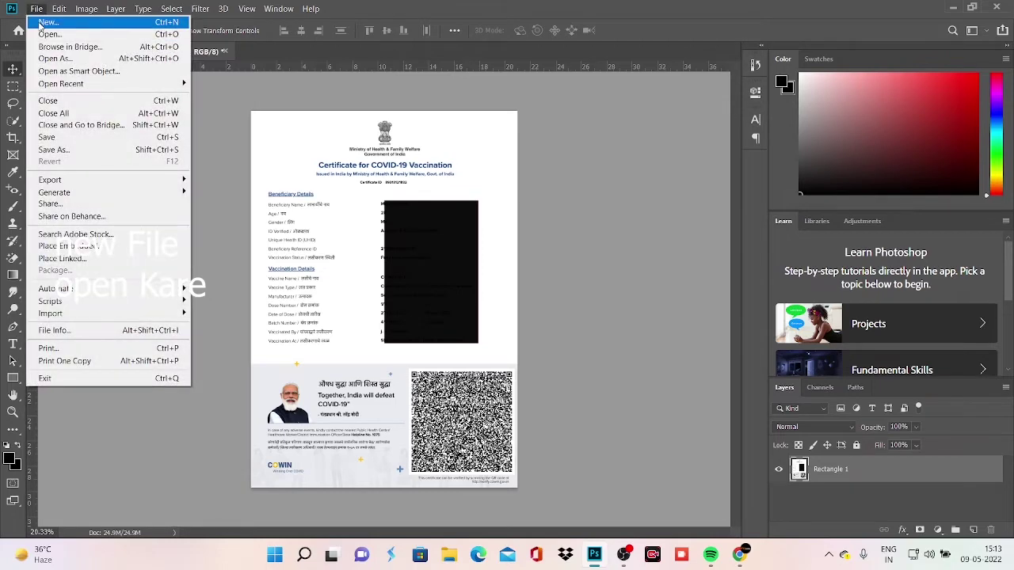
{"action": "left_click", "coordinate": [46, 22]}
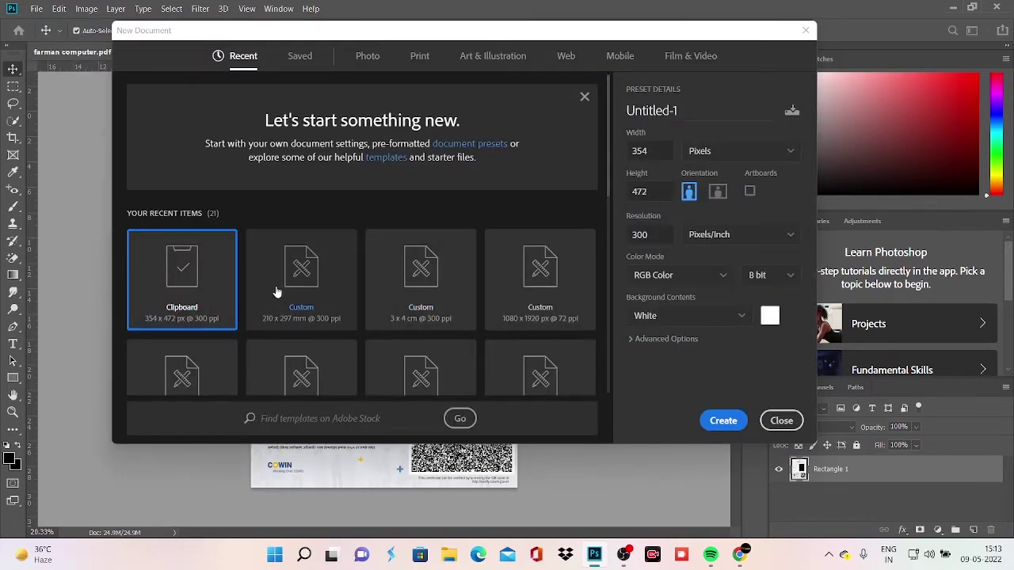
{"action": "left_click", "coordinate": [277, 293]}
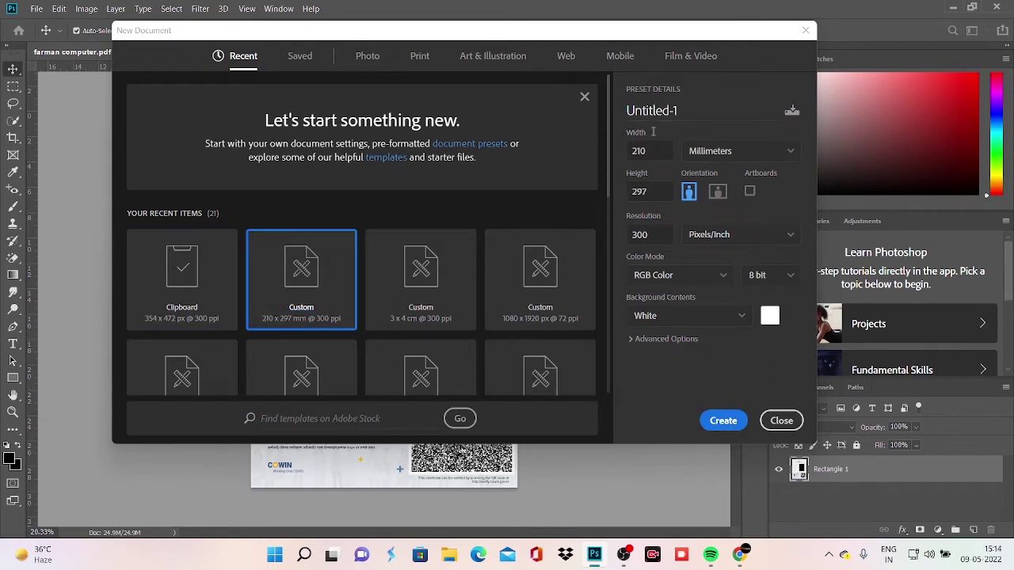
{"action": "double_click", "coordinate": [651, 153]}
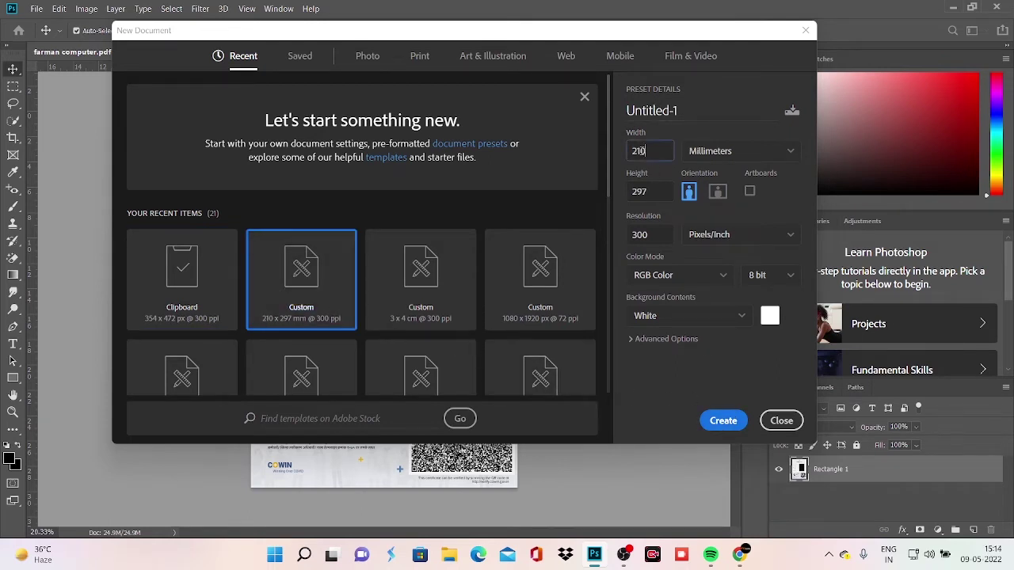
{"action": "double_click", "coordinate": [648, 191]}
{"action": "double_click", "coordinate": [649, 236]}
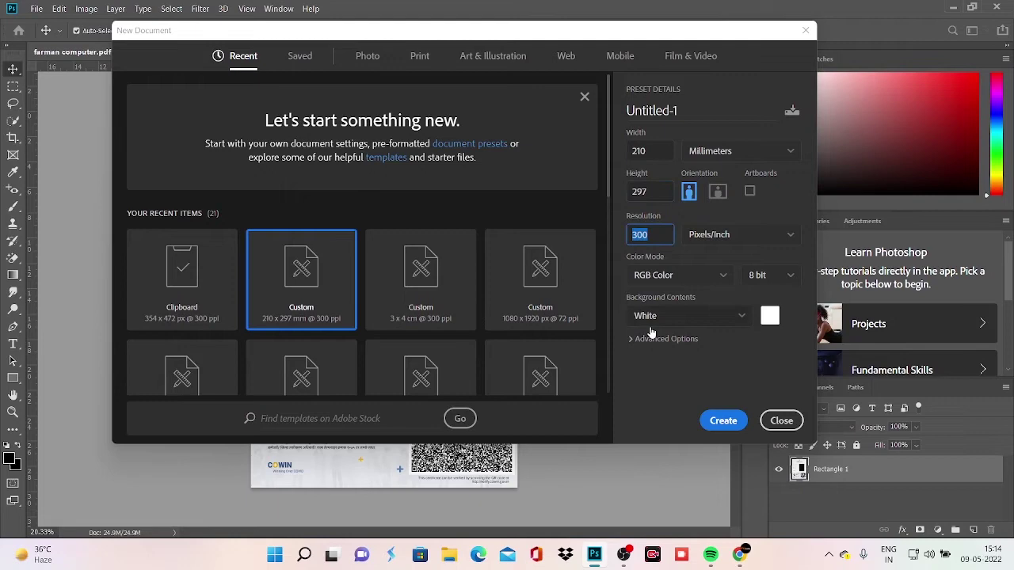
{"action": "left_click", "coordinate": [723, 420]}
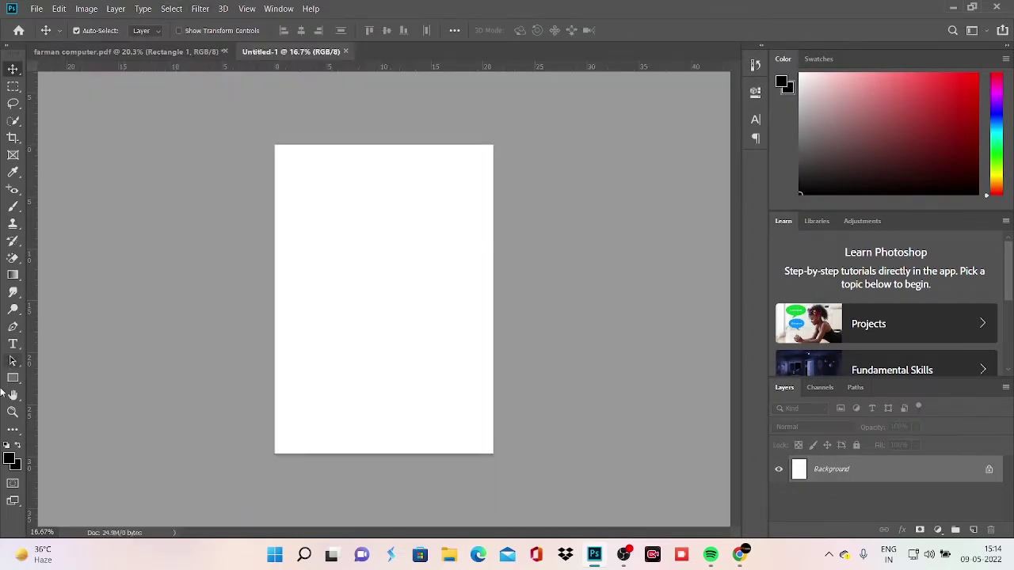
Draw an 8.5 × 5.5 cm rectangle on the blank page.
{"action": "left_click", "coordinate": [13, 378]}
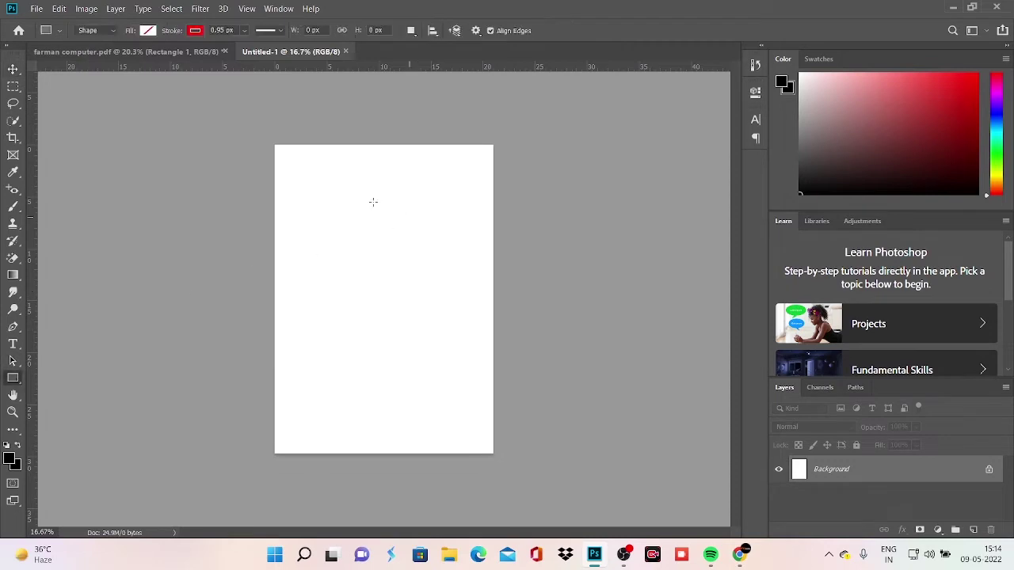
{"action": "left_click", "coordinate": [309, 200]}
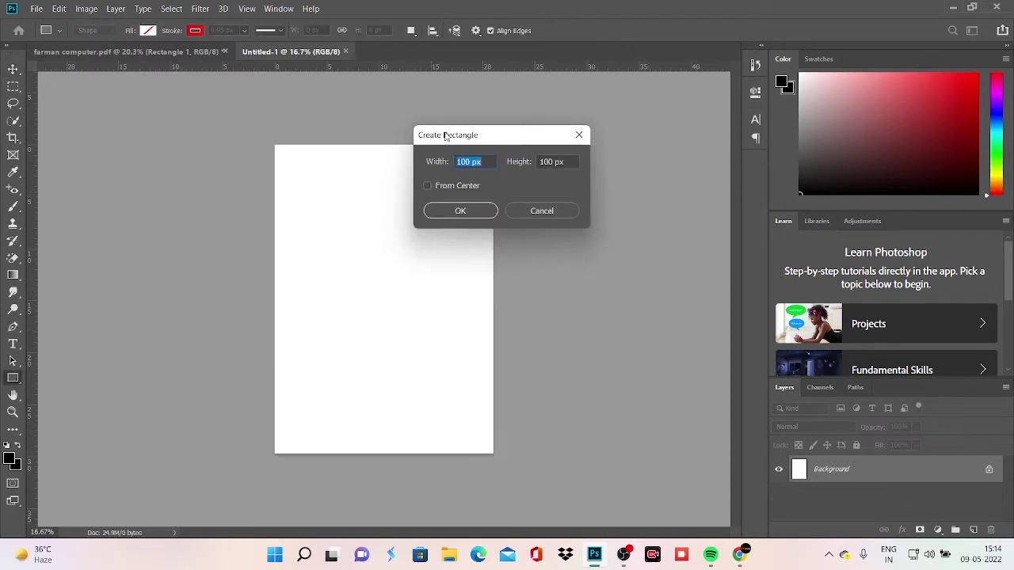
{"action": "type", "text": "8.5cm"}
{"action": "key", "text": "Tab"}
{"action": "type", "text": "5"}
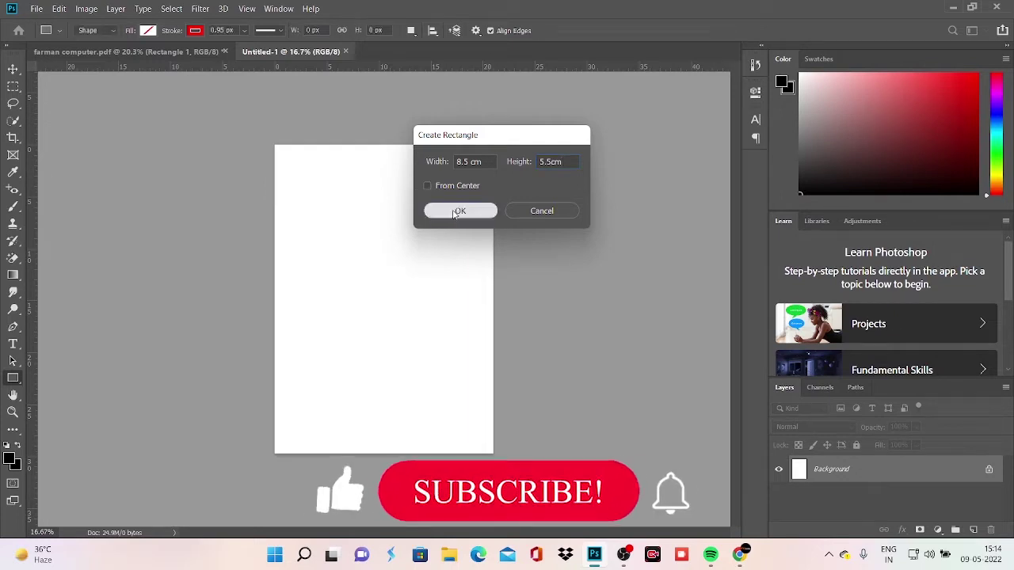
{"action": "left_click", "coordinate": [430, 211]}
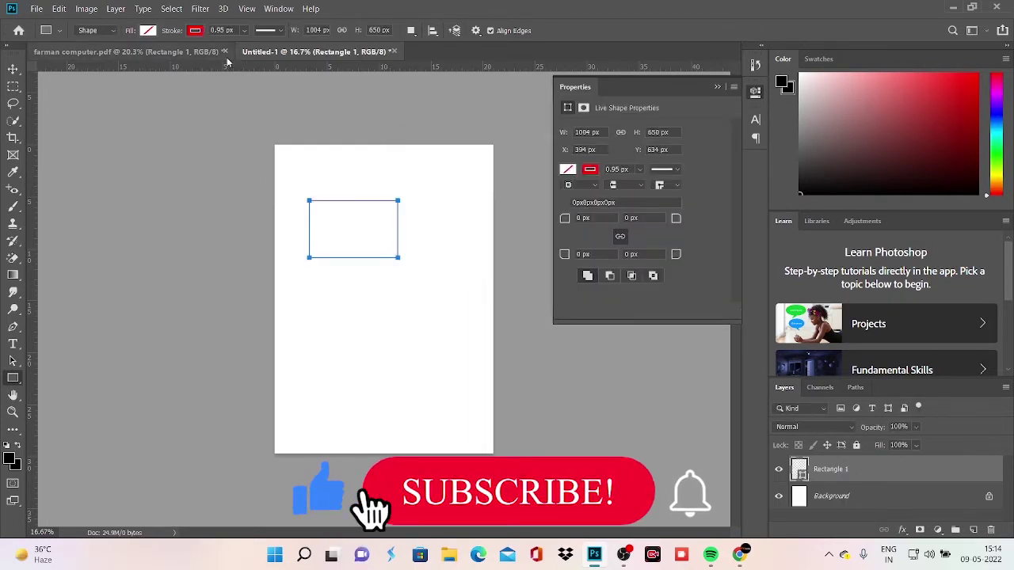
Give the rectangle a 10 px black stroke.
{"action": "left_click", "coordinate": [222, 30]}
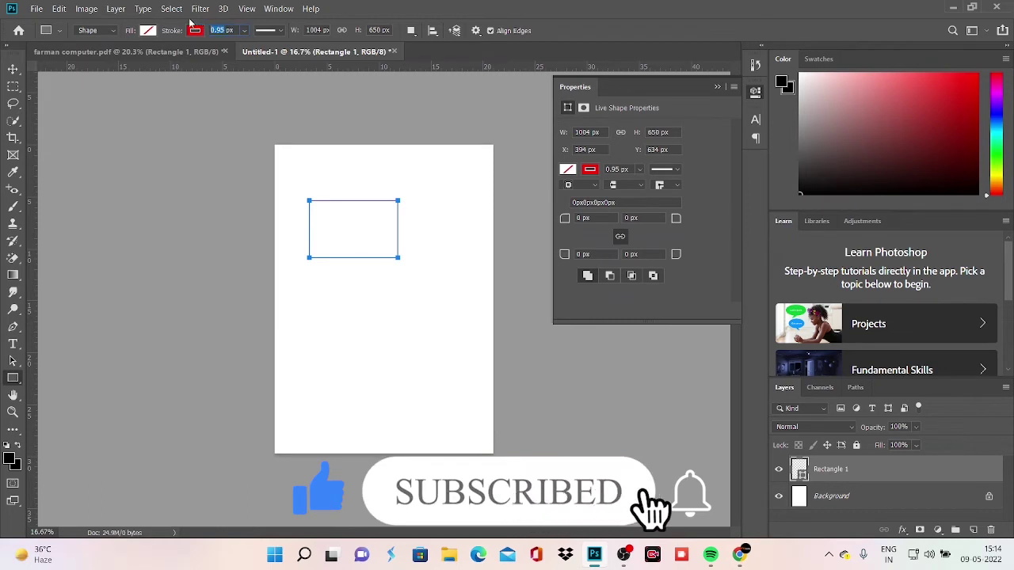
{"action": "type", "text": "10"}
{"action": "key", "text": "Return"}
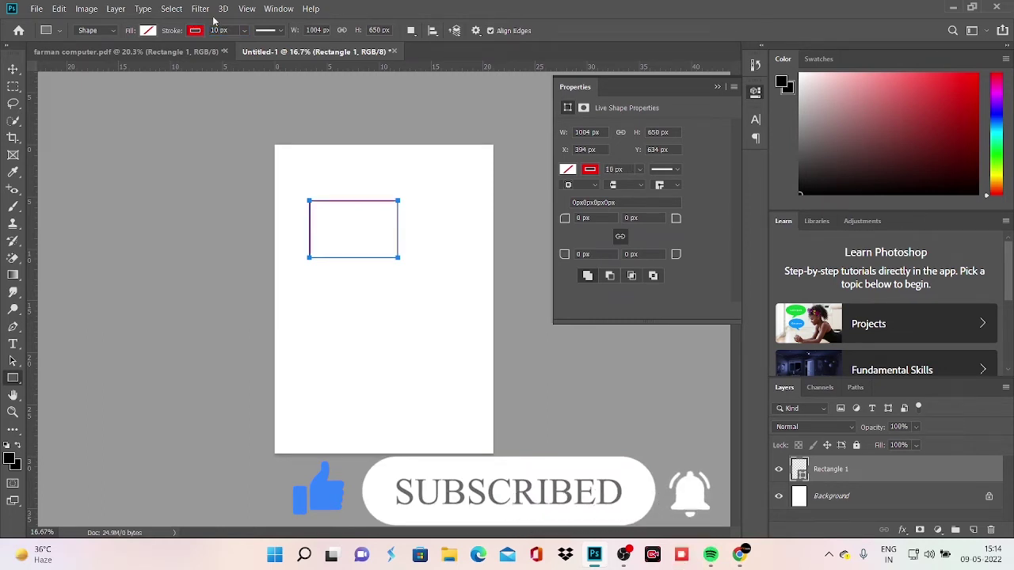
{"action": "left_click", "coordinate": [190, 32]}
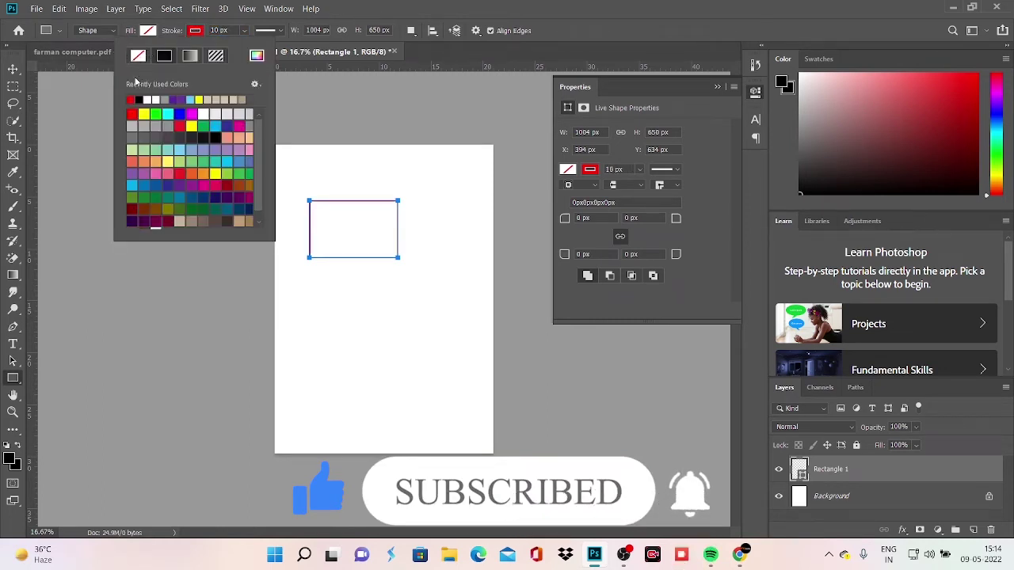
{"action": "left_click", "coordinate": [139, 99]}
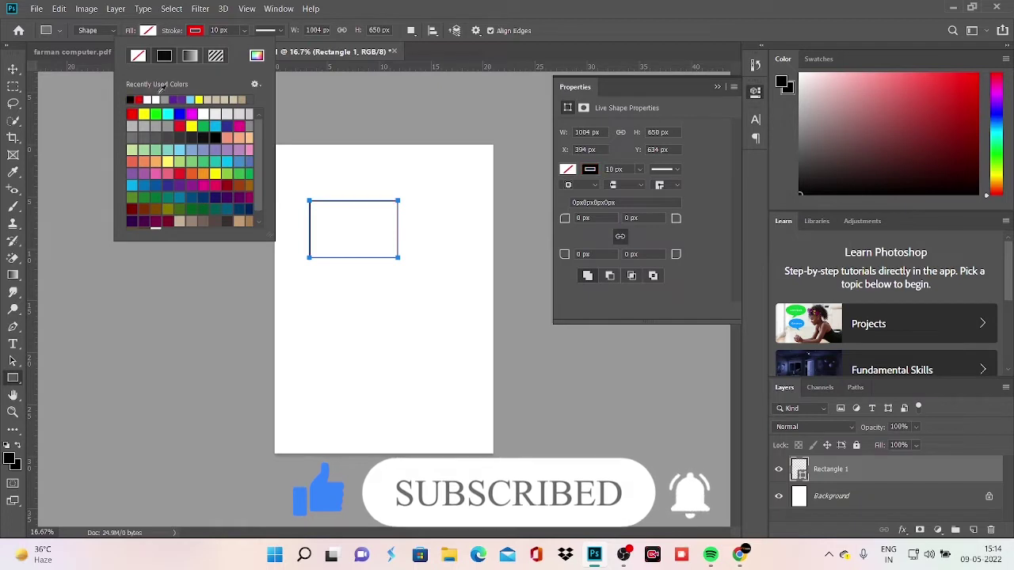
{"action": "left_click", "coordinate": [719, 95]}
Move the bordered rectangle to the page's top-left area.
{"action": "left_click", "coordinate": [12, 69]}
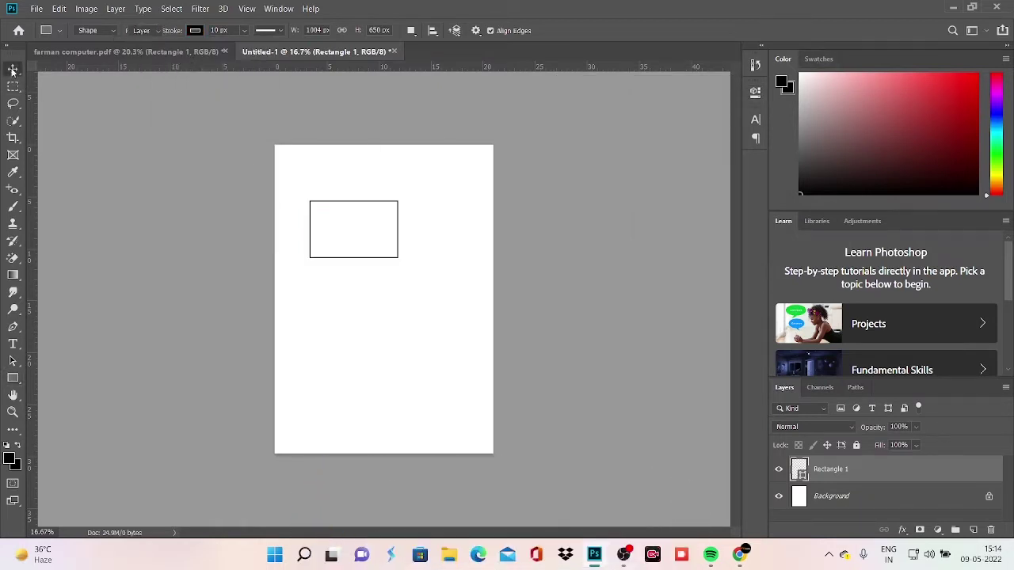
{"action": "scroll", "coordinate": [401, 274], "scroll_direction": "up", "scroll_amount": 3}
{"action": "left_click_drag", "start_coordinate": [426, 251], "coordinate": [446, 338]}
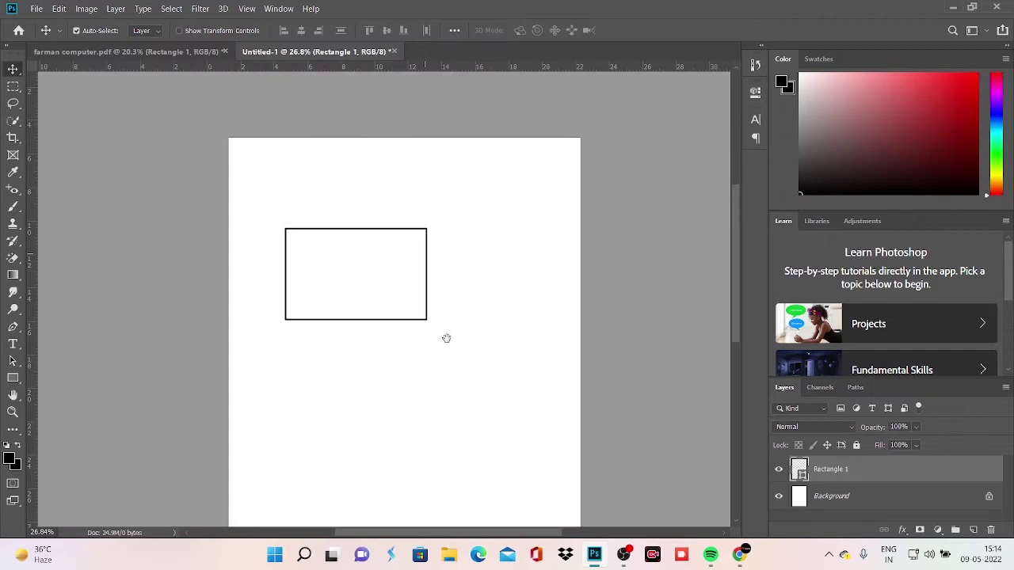
{"action": "scroll", "coordinate": [446, 340], "scroll_direction": "up", "scroll_amount": 1}
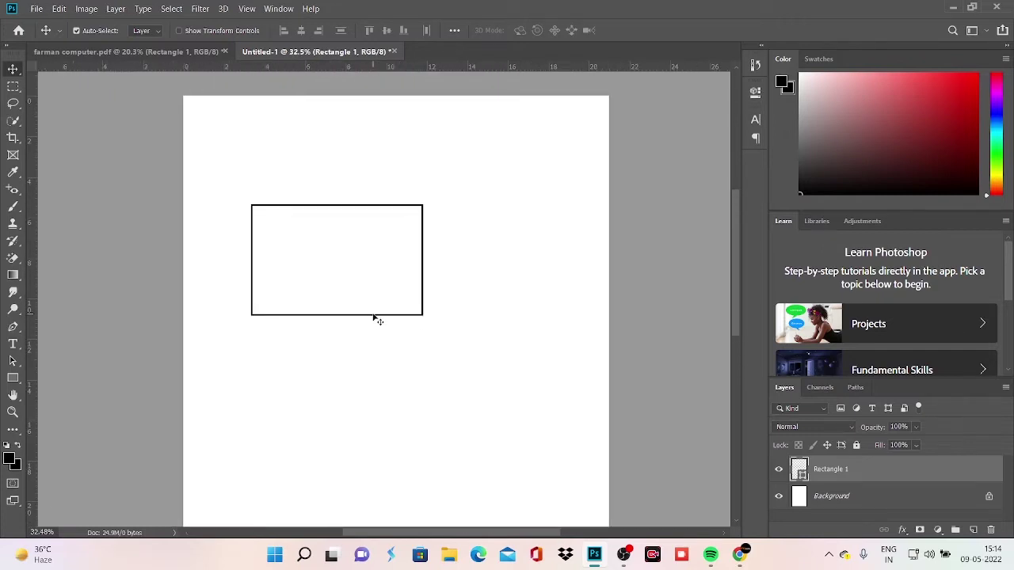
{"action": "key", "text": "ctrl+t"}
{"action": "left_click_drag", "start_coordinate": [376, 317], "coordinate": [341, 217]}
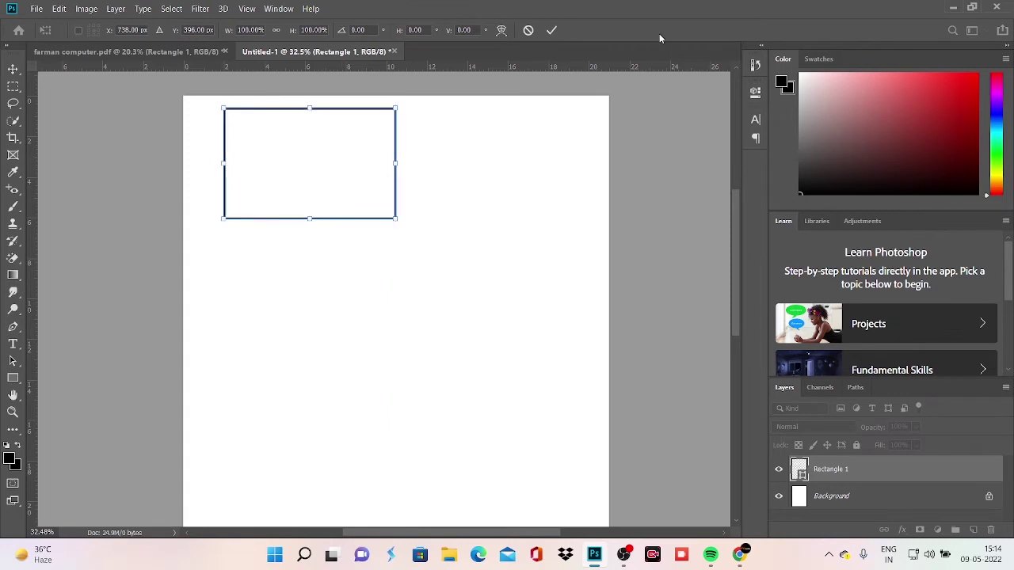
{"action": "left_click", "coordinate": [551, 30]}
{"action": "left_click", "coordinate": [420, 315]}
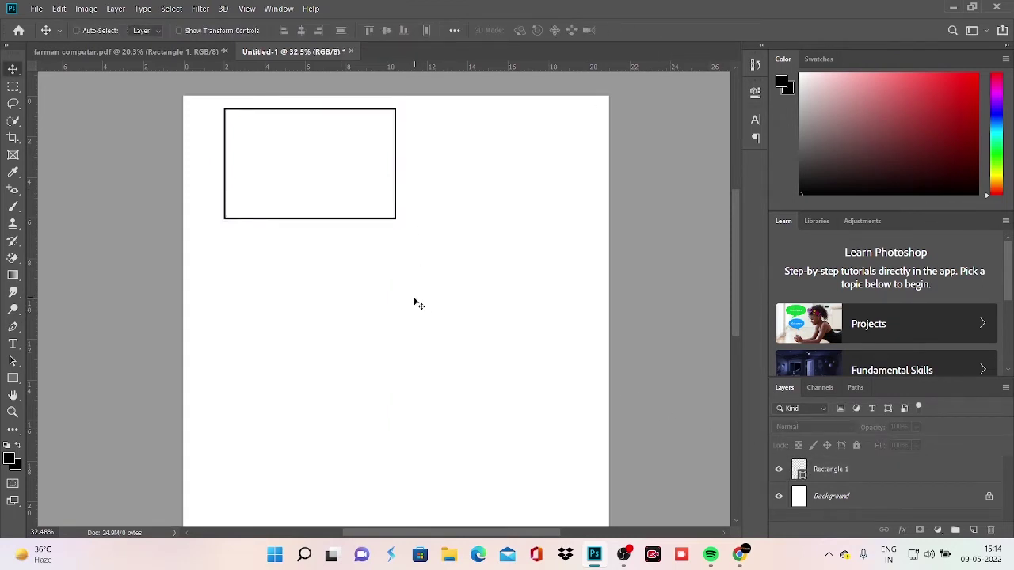
Duplicate the rectangle and place the copy just to its right.
{"action": "left_click", "coordinate": [856, 472]}
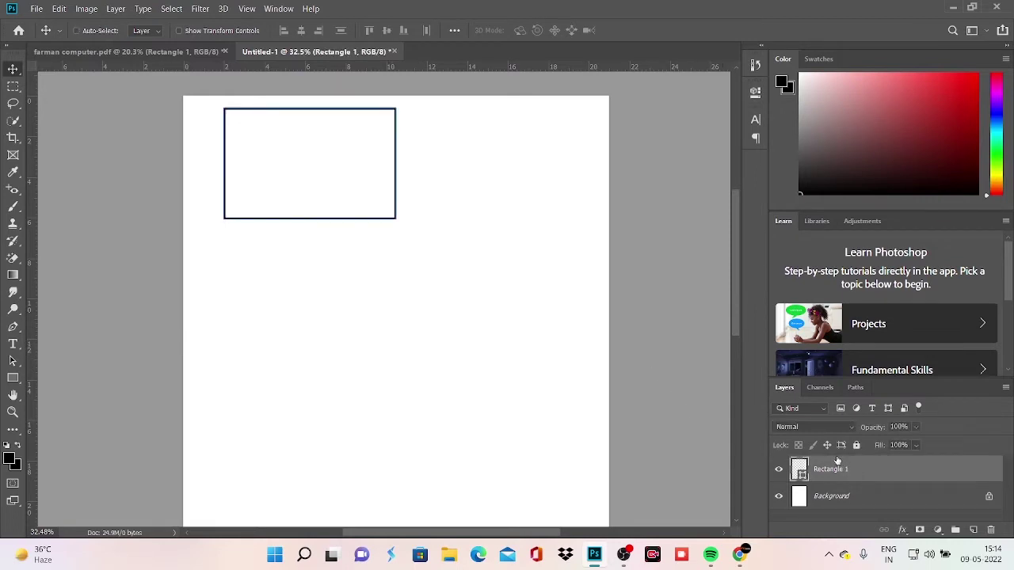
{"action": "key", "text": "ctrl+j"}
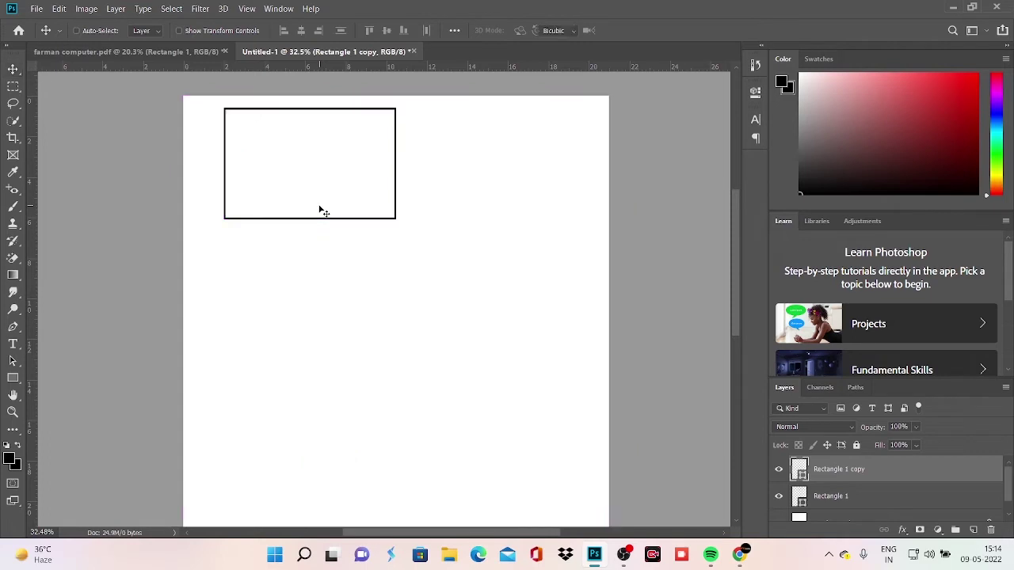
{"action": "key", "text": "ctrl+t"}
{"action": "mouse_move", "coordinate": [328, 161]}
{"action": "left_mouse_down"}
{"action": "mouse_move", "coordinate": [536, 163]}
{"action": "mouse_move", "coordinate": [504, 166]}
{"action": "left_mouse_up"}
{"action": "key", "text": "Right"}
{"action": "key", "text": "Right"}
{"action": "key", "text": "Right"}
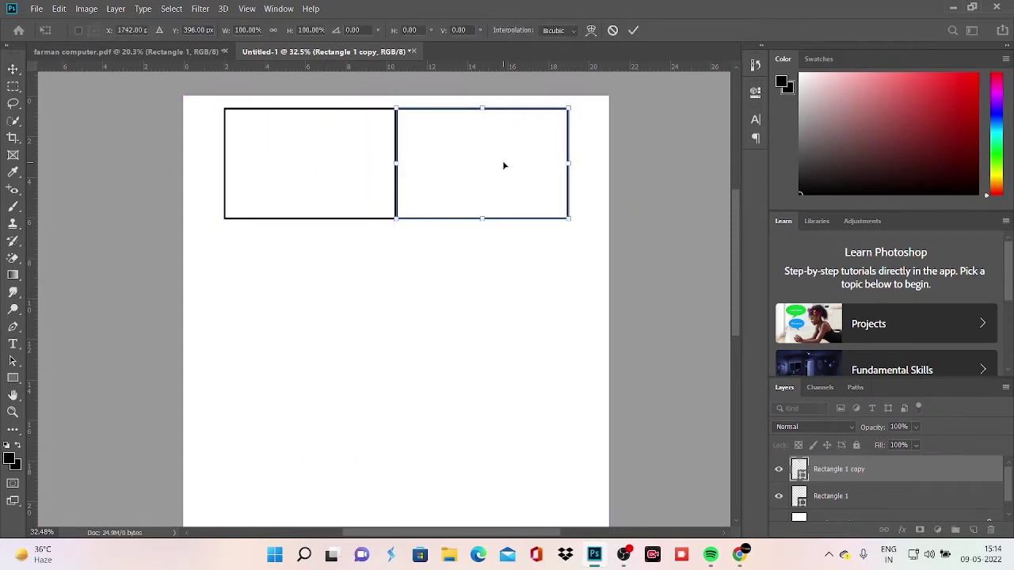
{"action": "key", "text": "Right"}
{"action": "key", "text": "Right"}
{"action": "key", "text": "Right"}
{"action": "key", "text": "Right"}
{"action": "key", "text": "Right"}
{"action": "key", "text": "Right"}
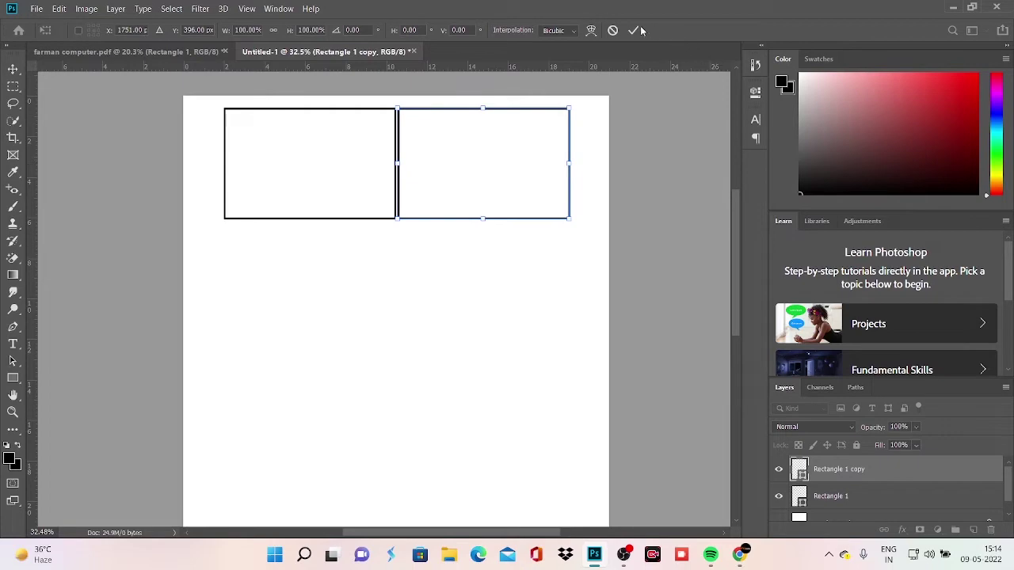
{"action": "left_click", "coordinate": [634, 30]}
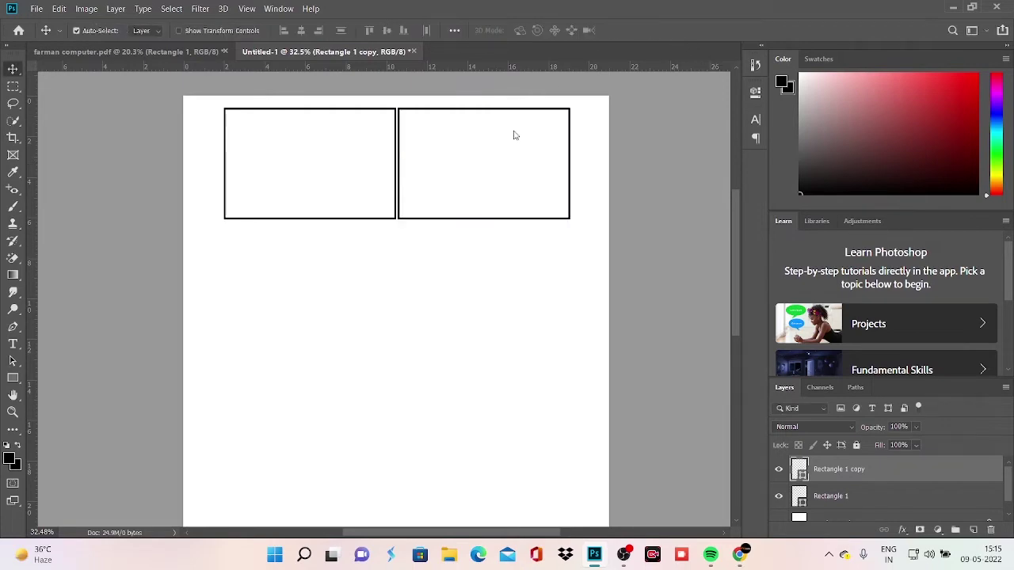
Paint over the Certificate ID number in farman computer.pdf with the Brush tool.
{"action": "left_click", "coordinate": [175, 52]}
{"action": "scroll", "coordinate": [294, 271], "scroll_direction": "up", "scroll_amount": 2, "text": "alt"}
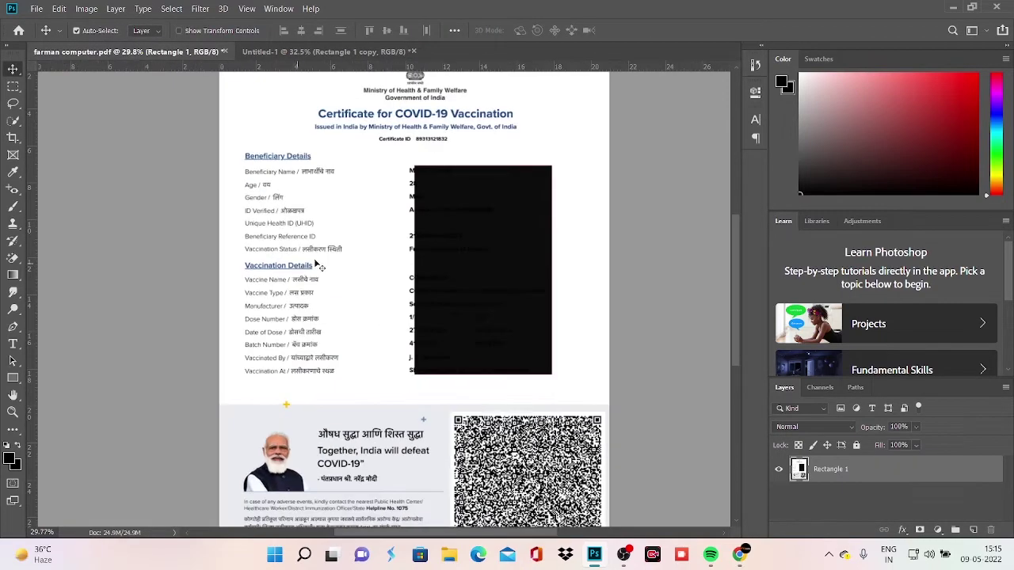
{"action": "scroll", "coordinate": [352, 234], "scroll_direction": "up", "scroll_amount": 1}
{"action": "scroll", "coordinate": [352, 297], "scroll_direction": "up", "scroll_amount": 1}
{"action": "scroll", "coordinate": [353, 314], "scroll_direction": "up", "scroll_amount": 1, "text": "alt"}
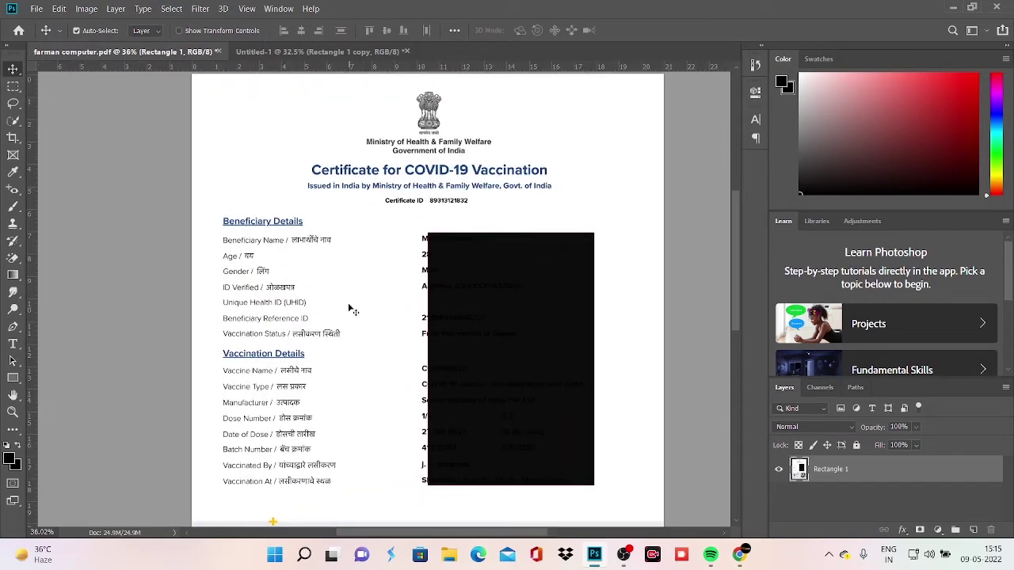
{"action": "scroll", "coordinate": [338, 311], "scroll_direction": "up", "scroll_amount": 1, "text": "alt"}
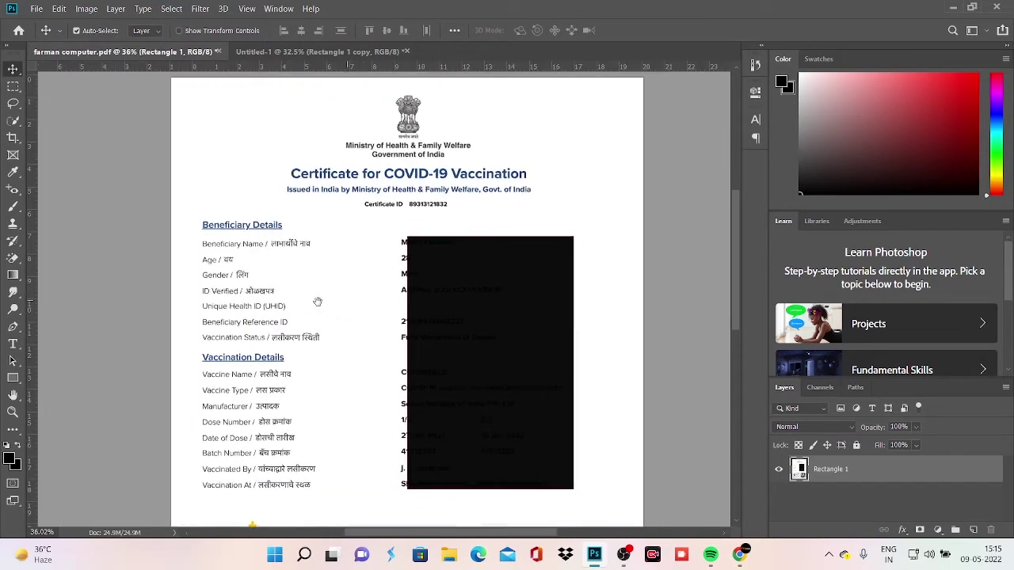
{"action": "left_click", "coordinate": [12, 86]}
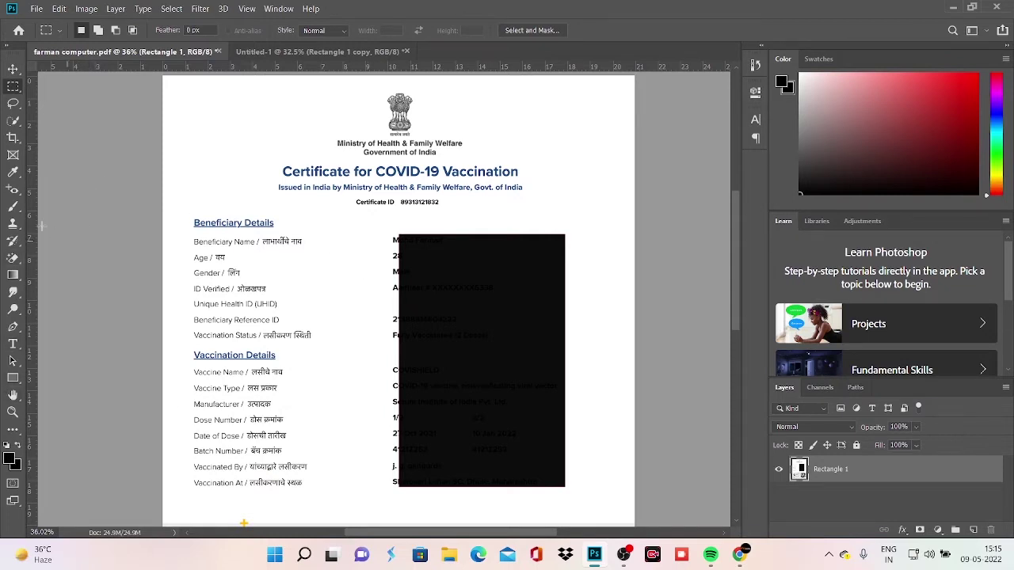
{"action": "left_click", "coordinate": [13, 206]}
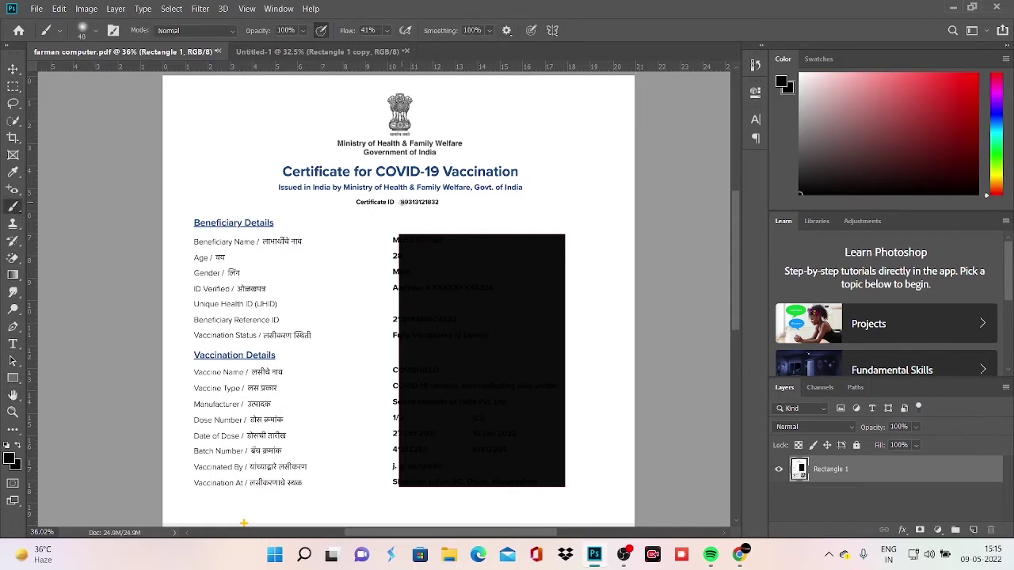
{"action": "mouse_move", "coordinate": [412, 201]}
{"action": "left_mouse_down"}
{"action": "mouse_move", "coordinate": [444, 202]}
{"action": "mouse_move", "coordinate": [402, 201]}
{"action": "mouse_move", "coordinate": [440, 203]}
{"action": "left_mouse_up"}
{"action": "left_click", "coordinate": [12, 69]}
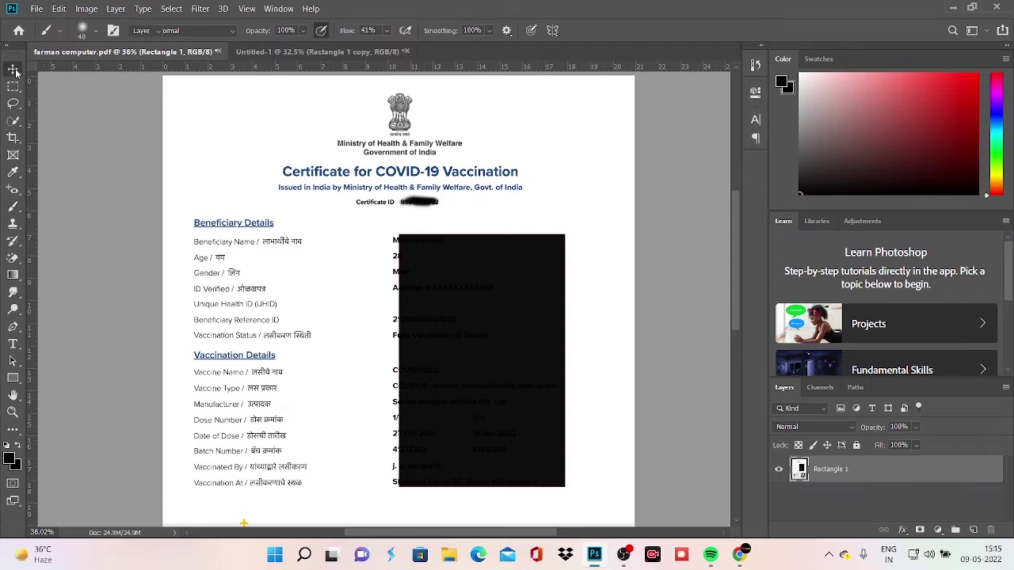
{"action": "scroll", "coordinate": [362, 265], "scroll_direction": "down", "scroll_amount": 2}
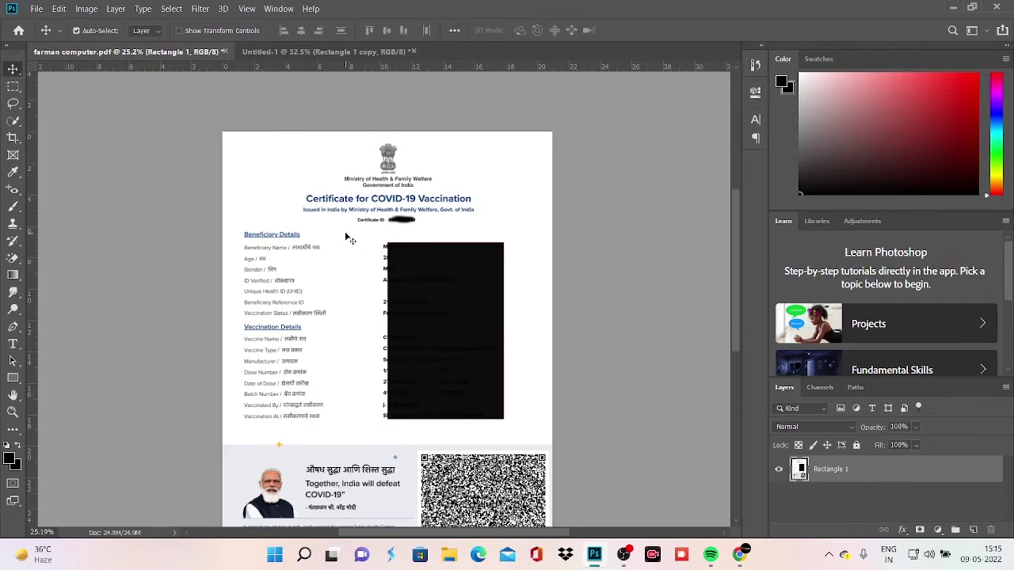
Marquee the certificate header and Beneficiary Details in the PDF and copy them.
{"action": "scroll", "coordinate": [348, 238], "scroll_direction": "up", "scroll_amount": 1}
{"action": "left_click", "coordinate": [13, 85]}
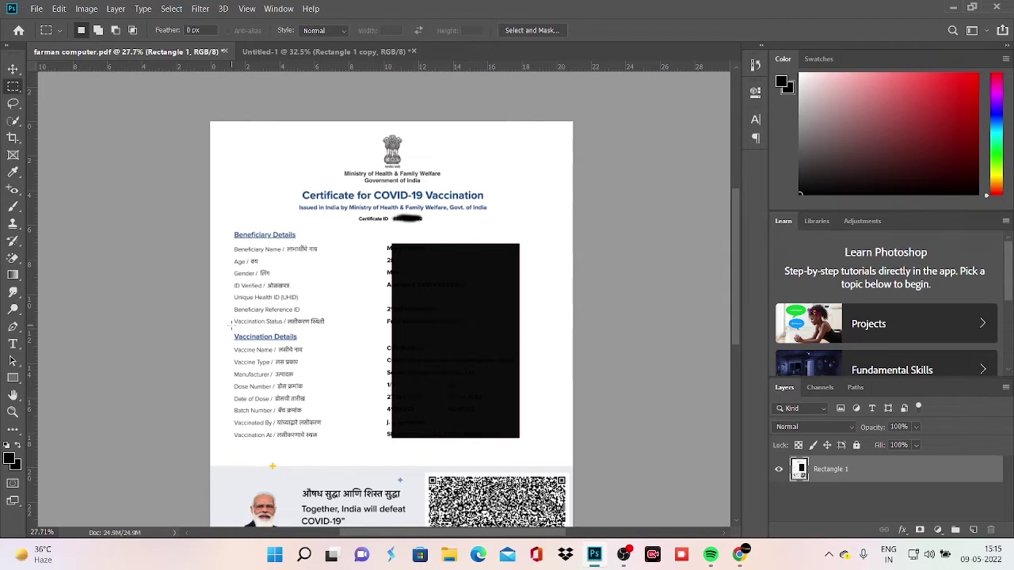
{"action": "mouse_move", "coordinate": [231, 324]}
{"action": "left_mouse_down"}
{"action": "mouse_move", "coordinate": [515, 212]}
{"action": "mouse_move", "coordinate": [492, 134]}
{"action": "left_mouse_up"}
{"action": "left_click", "coordinate": [36, 10]}
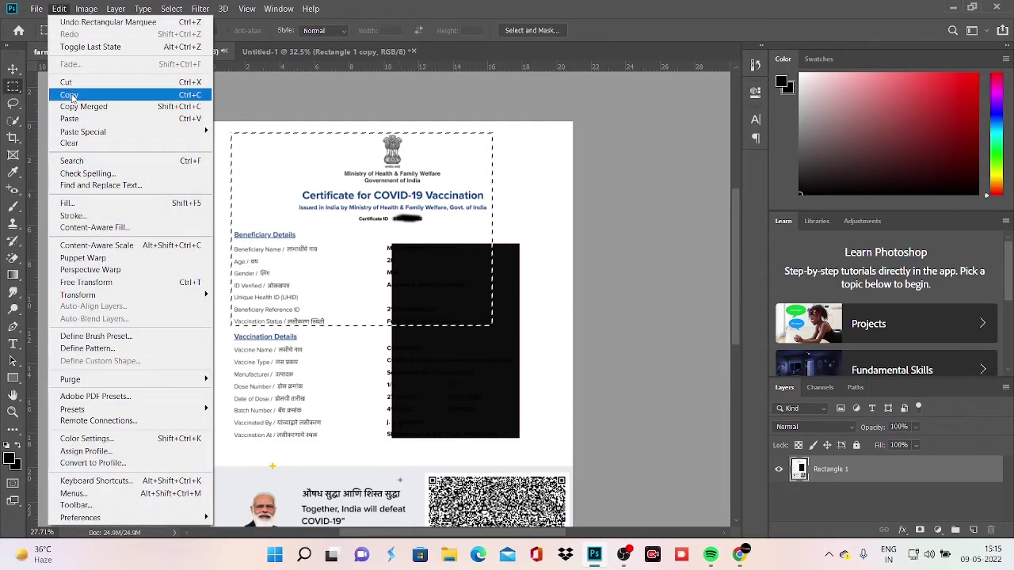
{"action": "left_click", "coordinate": [70, 95]}
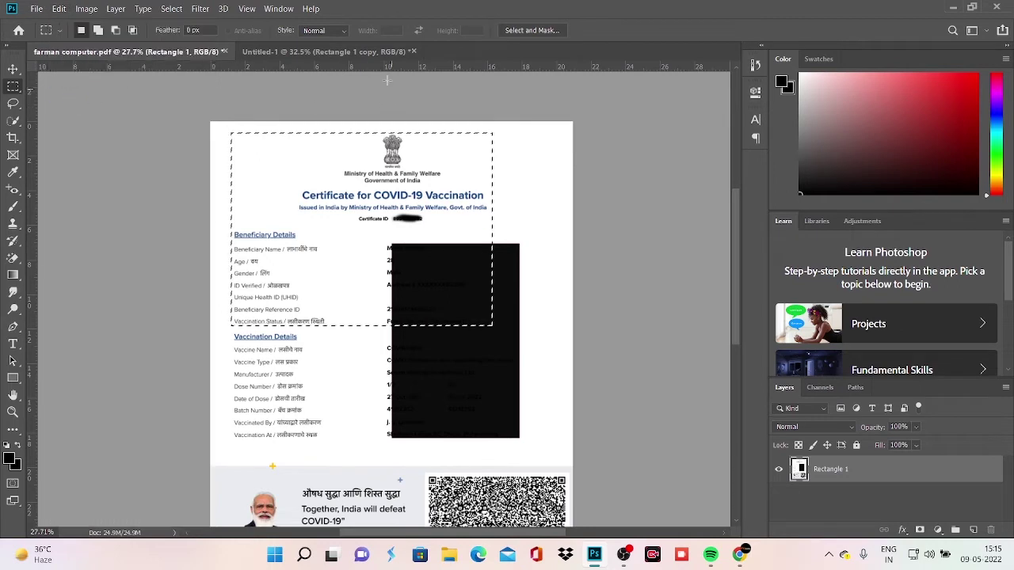
Paste the certificate section into Untitled-1 and shrink it into the left card.
{"action": "left_click", "coordinate": [346, 51]}
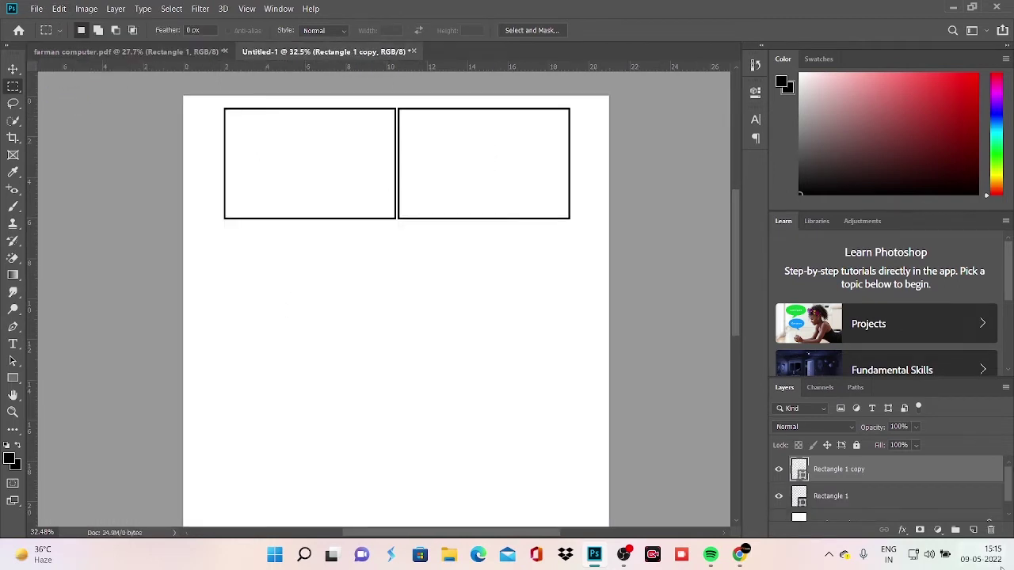
{"action": "left_click", "coordinate": [891, 503]}
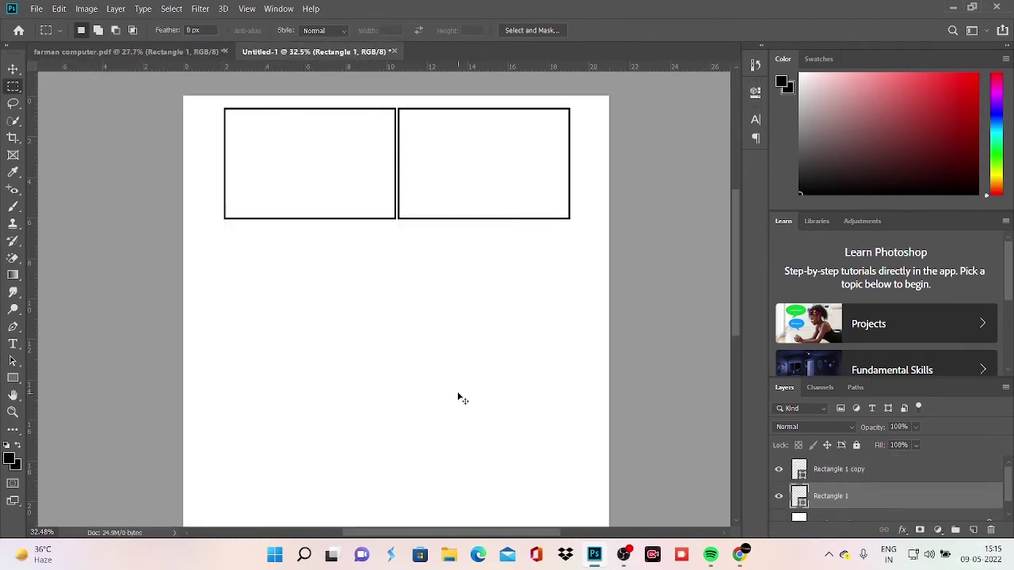
{"action": "key", "text": "ctrl+v"}
{"action": "key", "text": "ctrl+t"}
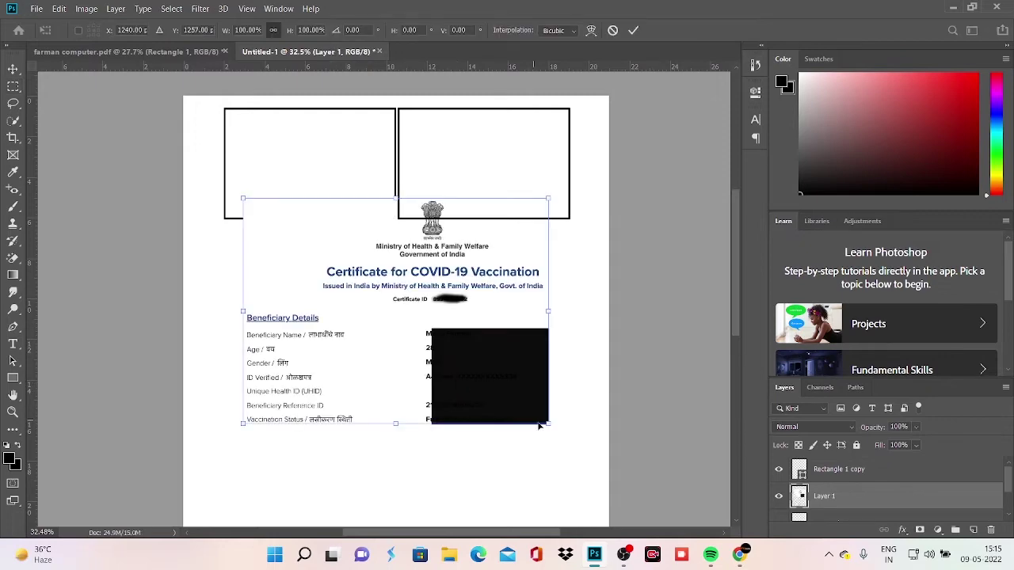
{"action": "left_click_drag", "start_coordinate": [548, 423], "coordinate": [395, 310]}
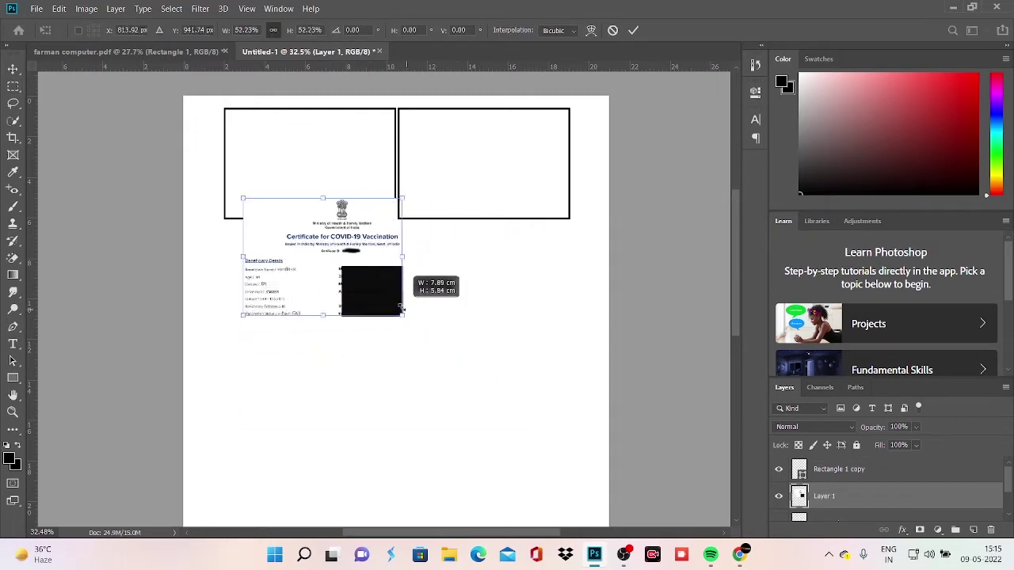
{"action": "left_click_drag", "start_coordinate": [301, 283], "coordinate": [291, 202]}
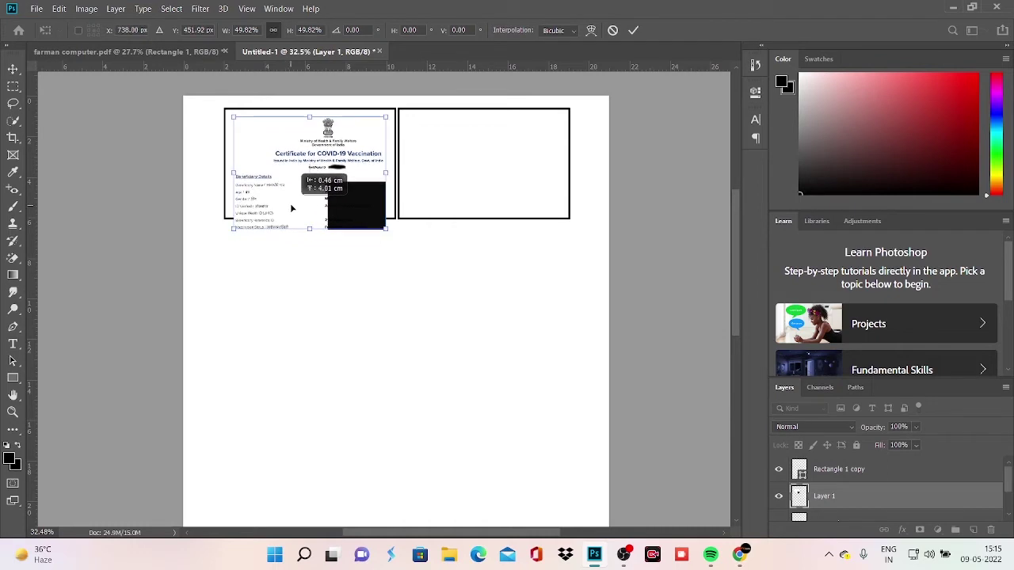
{"action": "left_click_drag", "start_coordinate": [386, 236], "coordinate": [366, 215]}
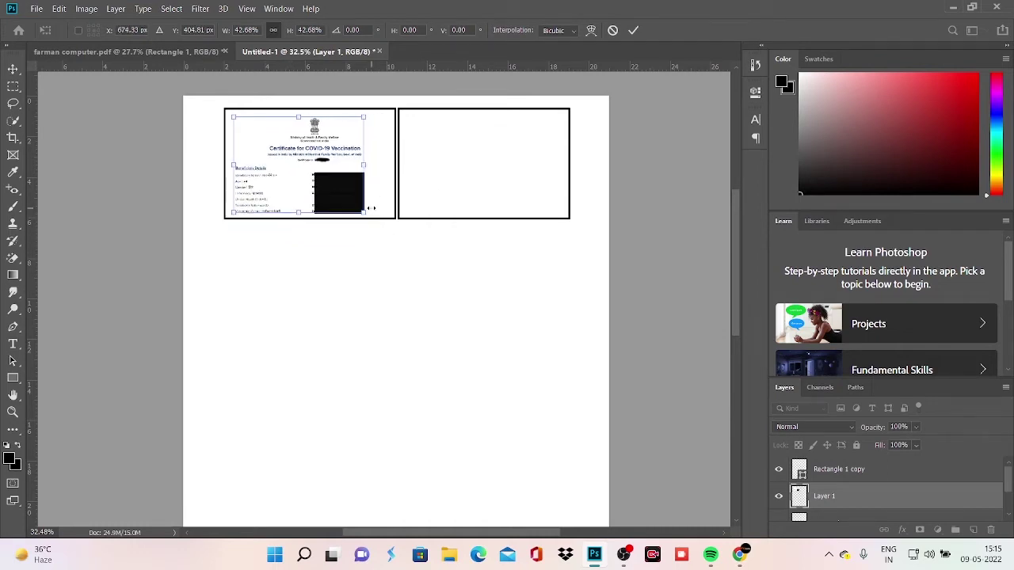
{"action": "key", "text": "Return"}
Reposition and enlarge the pasted section to fill the left card.
{"action": "scroll", "coordinate": [324, 312], "scroll_direction": "up", "scroll_amount": 4}
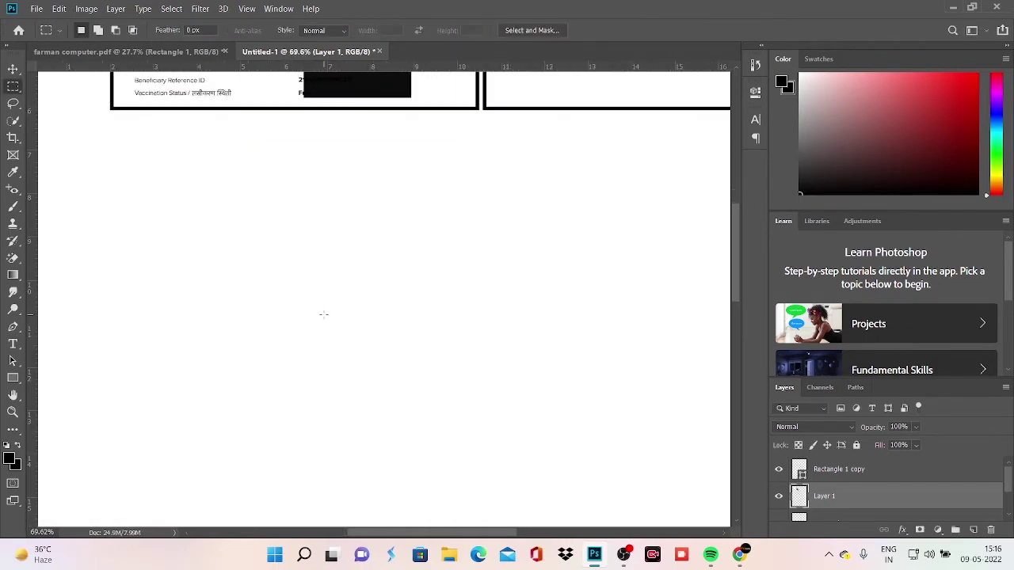
{"action": "left_click_drag", "start_coordinate": [337, 267], "coordinate": [359, 445]}
{"action": "scroll", "coordinate": [358, 445], "scroll_direction": "up", "scroll_amount": 2}
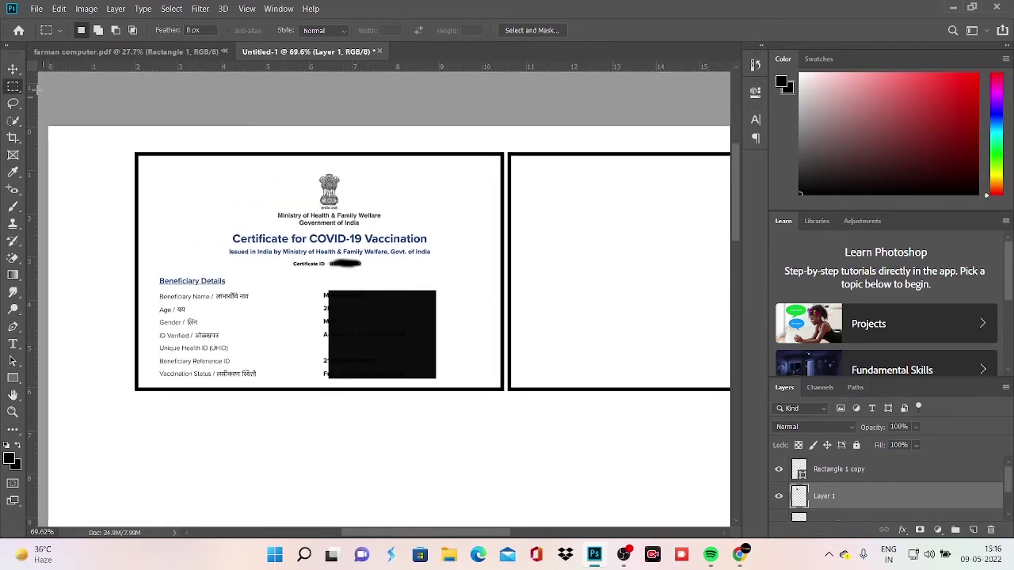
{"action": "left_click", "coordinate": [13, 69]}
{"action": "left_click_drag", "start_coordinate": [281, 297], "coordinate": [268, 294]}
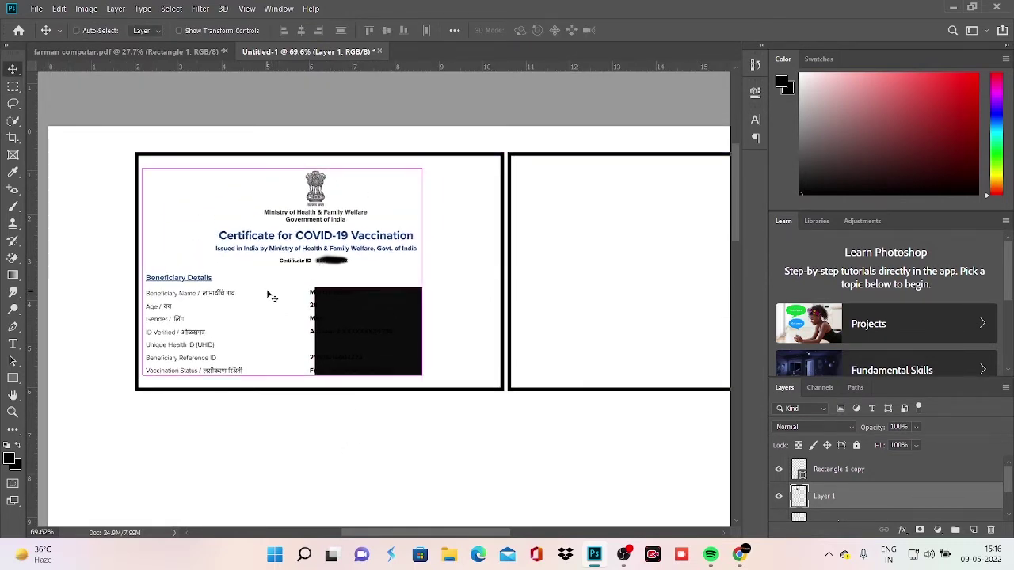
{"action": "key", "text": "ctrl+t"}
{"action": "left_click_drag", "start_coordinate": [421, 378], "coordinate": [442, 387]}
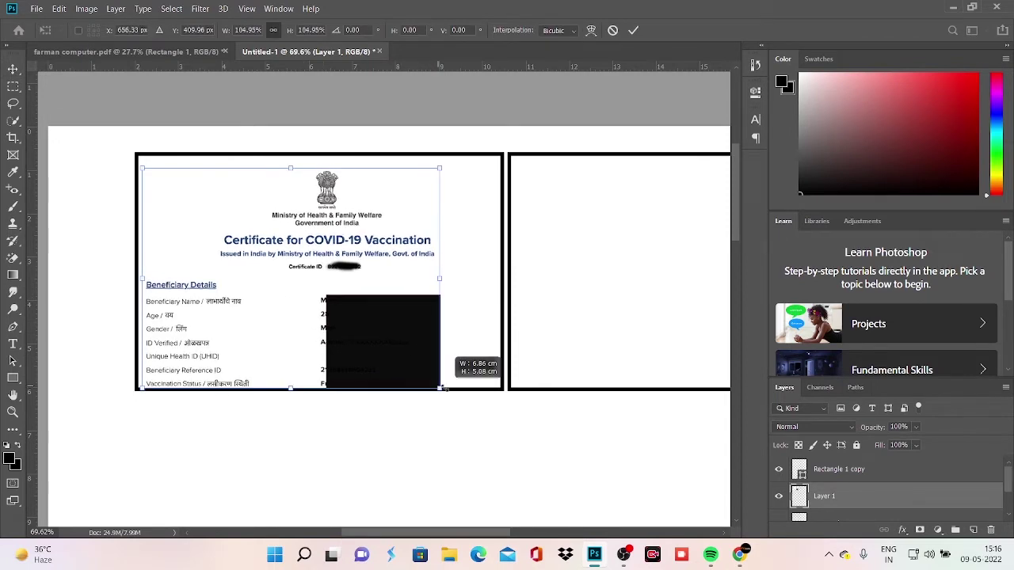
{"action": "left_click_drag", "start_coordinate": [389, 351], "coordinate": [389, 340]}
{"action": "left_click", "coordinate": [632, 30]}
Shrink the certificate header to about 63% at the card's top.
{"action": "left_click", "coordinate": [13, 86]}
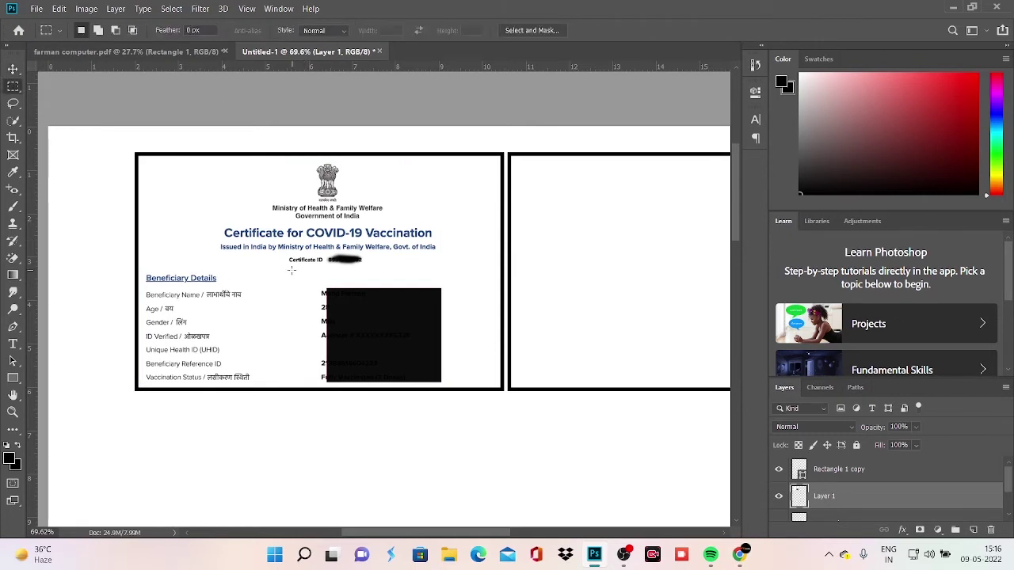
{"action": "left_click_drag", "start_coordinate": [213, 267], "coordinate": [434, 164]}
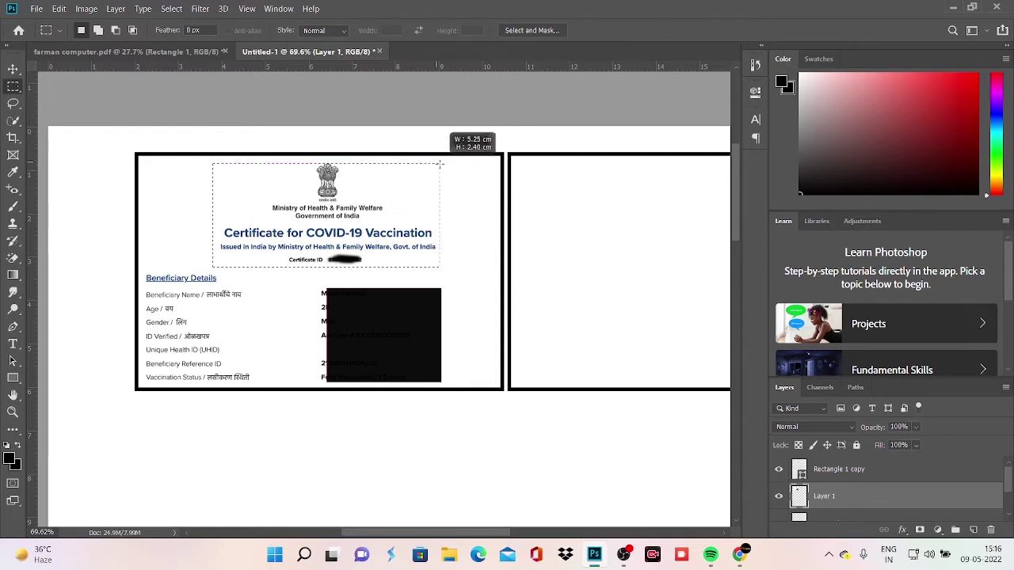
{"action": "left_click_drag", "start_coordinate": [434, 164], "coordinate": [440, 164]}
{"action": "key", "text": "ctrl+t"}
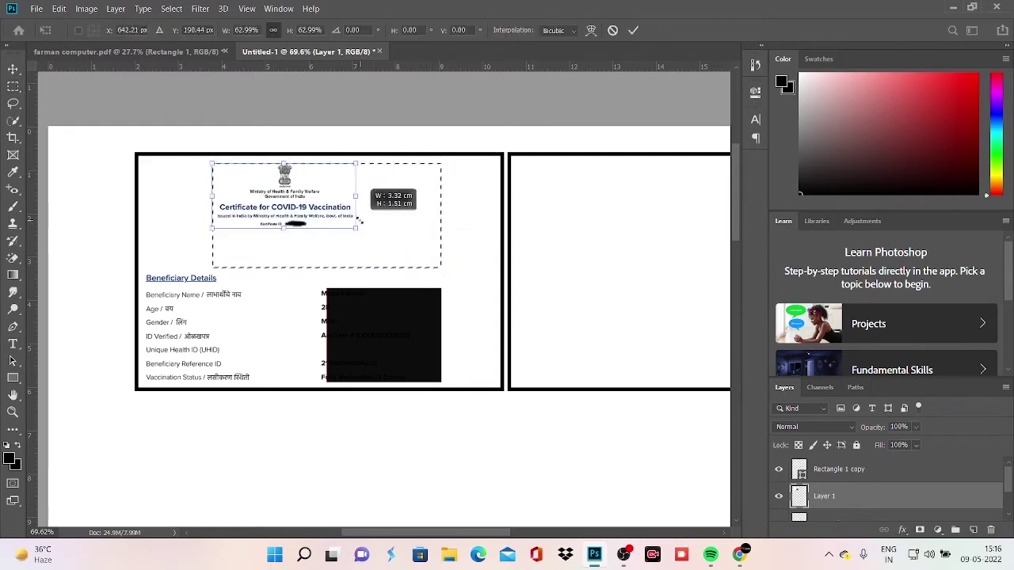
{"action": "left_click_drag", "start_coordinate": [433, 257], "coordinate": [349, 219]}
{"action": "left_click_drag", "start_coordinate": [281, 206], "coordinate": [312, 209]}
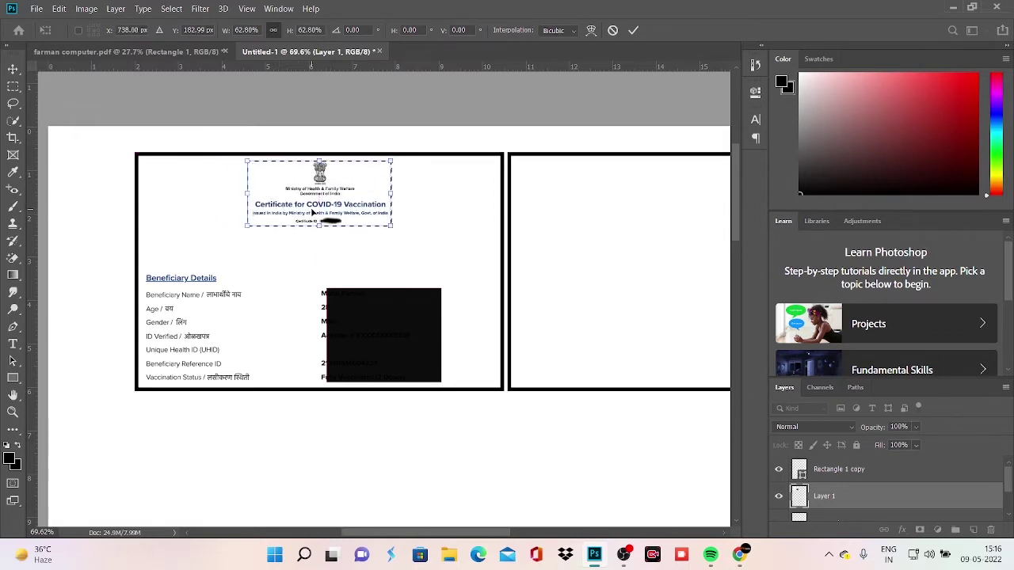
{"action": "left_click", "coordinate": [633, 30]}
{"action": "key", "text": "m"}
Move Beneficiary Details under the header and stretch it to fill the card.
{"action": "left_click", "coordinate": [466, 201]}
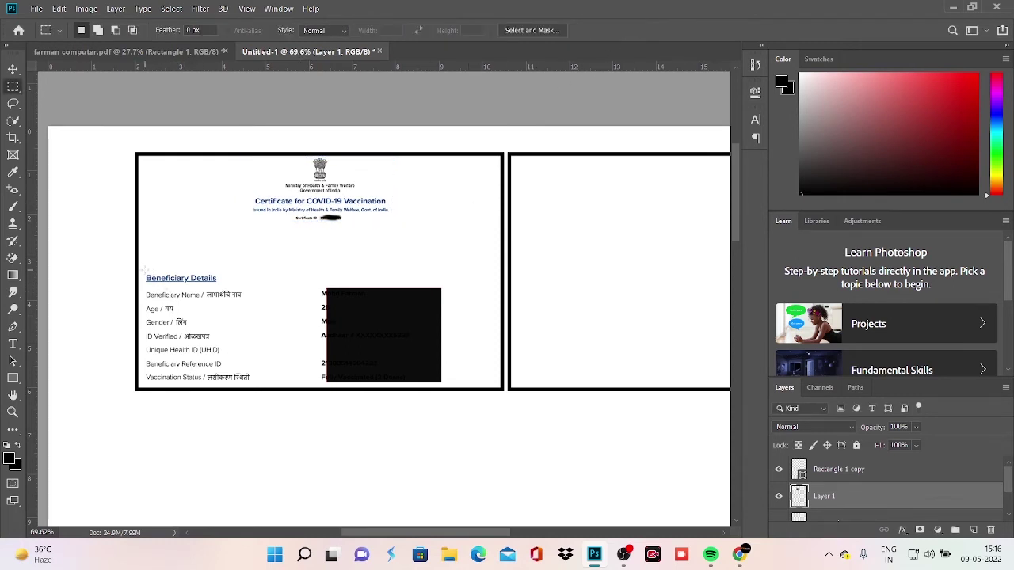
{"action": "left_click_drag", "start_coordinate": [142, 271], "coordinate": [445, 385]}
{"action": "left_click_drag", "start_coordinate": [331, 352], "coordinate": [318, 310]}
{"action": "key", "text": "ctrl+t"}
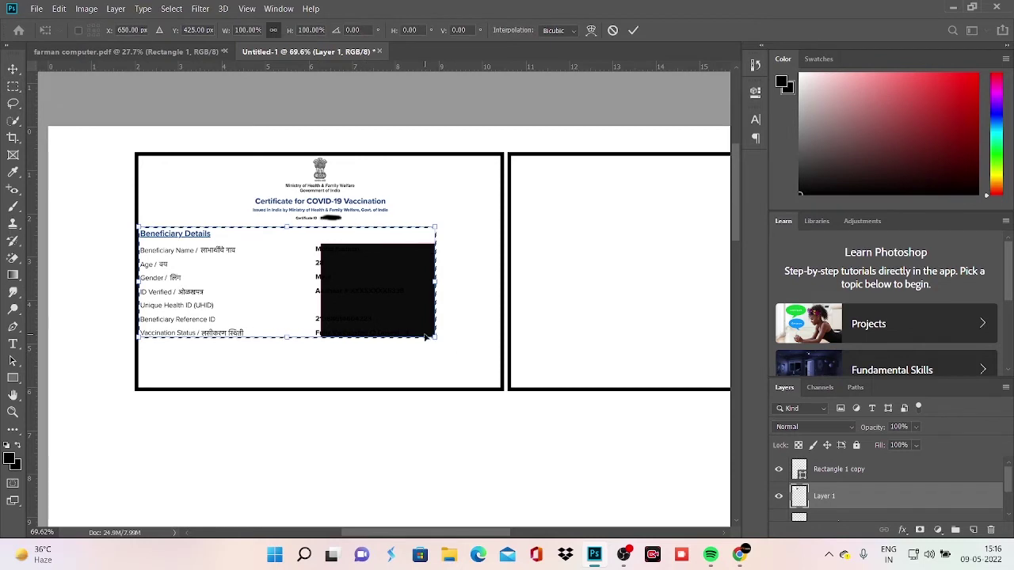
{"action": "left_click_drag", "start_coordinate": [435, 337], "coordinate": [494, 375]}
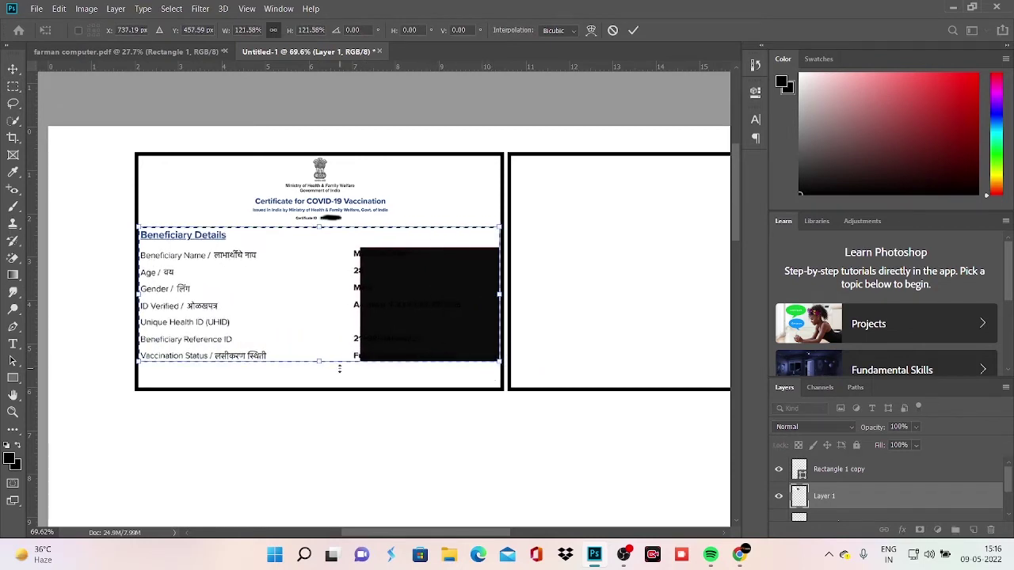
{"action": "left_click_drag", "start_coordinate": [315, 363], "coordinate": [314, 385]}
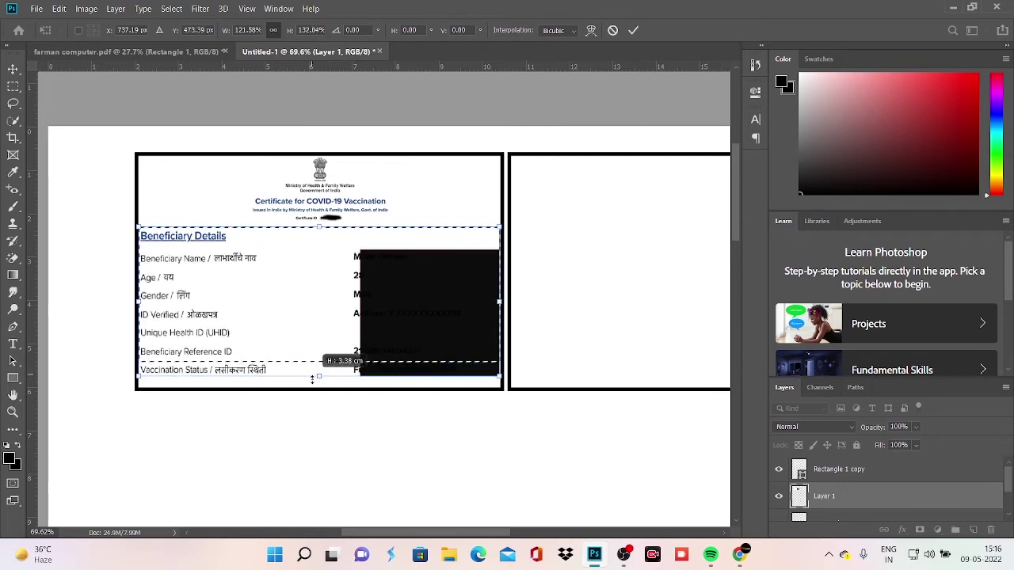
{"action": "left_click", "coordinate": [633, 30]}
{"action": "left_click", "coordinate": [13, 69]}
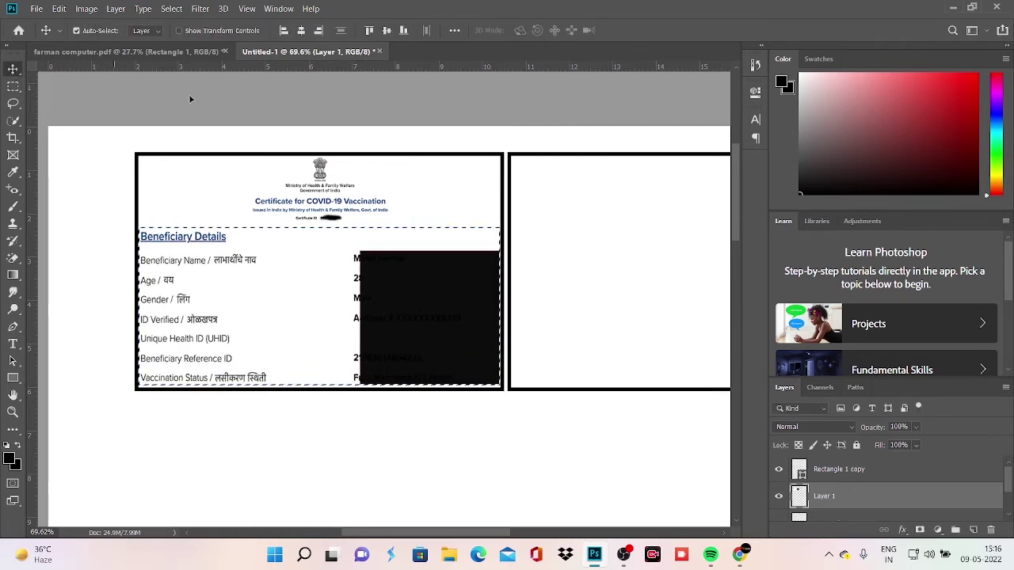
Select the Vaccination Details section in the certificate PDF.
{"action": "left_click", "coordinate": [77, 30]}
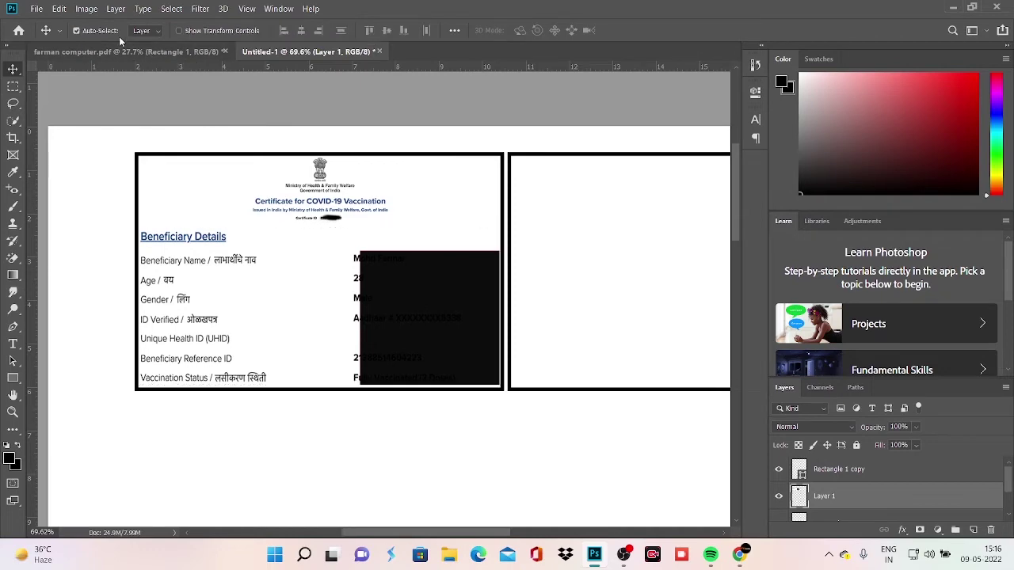
{"action": "left_click", "coordinate": [87, 51]}
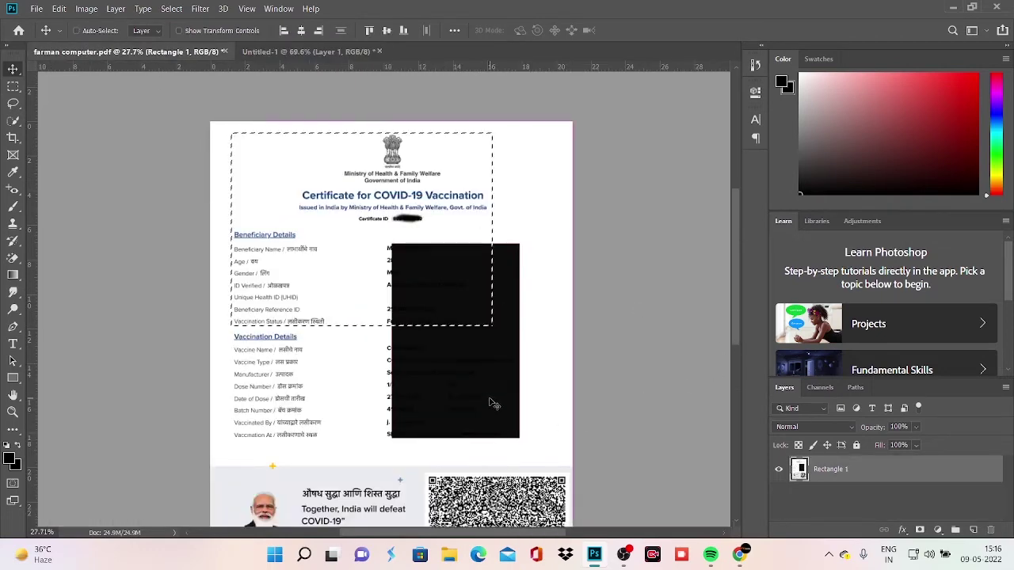
{"action": "key", "text": "ctrl+d"}
{"action": "scroll", "coordinate": [388, 396], "scroll_direction": "up", "scroll_amount": 1}
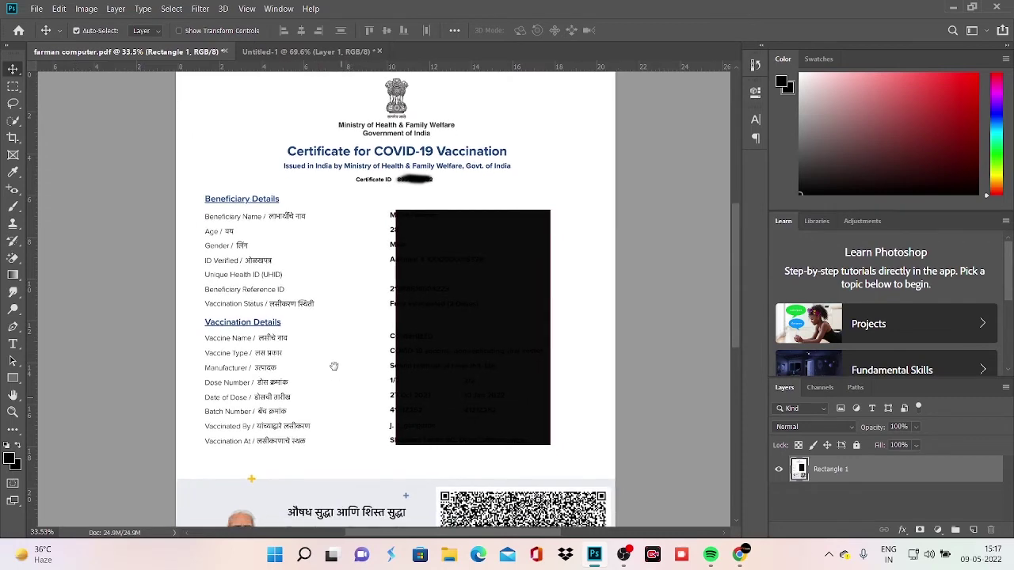
{"action": "key", "text": "m"}
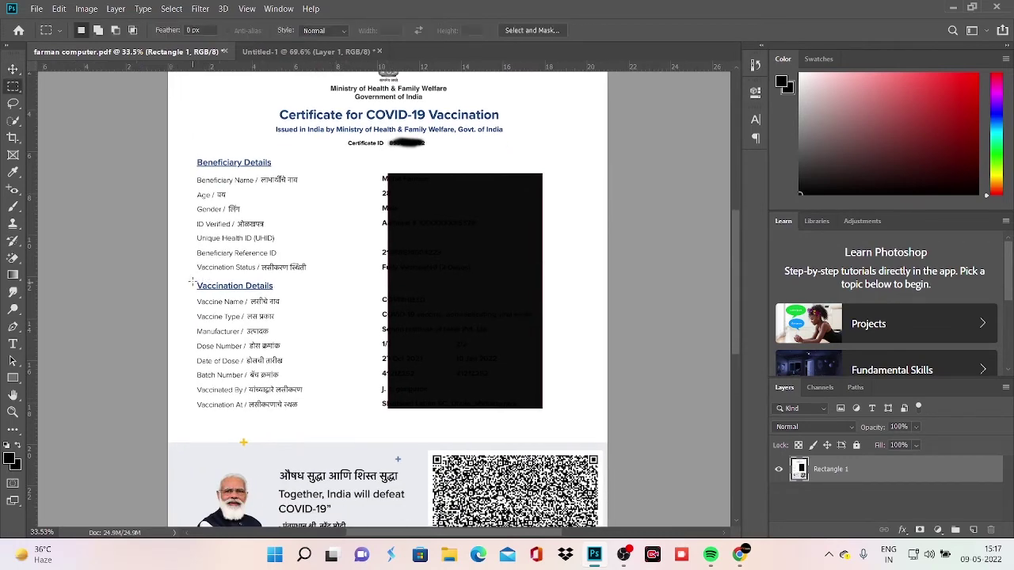
{"action": "left_click_drag", "start_coordinate": [194, 281], "coordinate": [546, 413]}
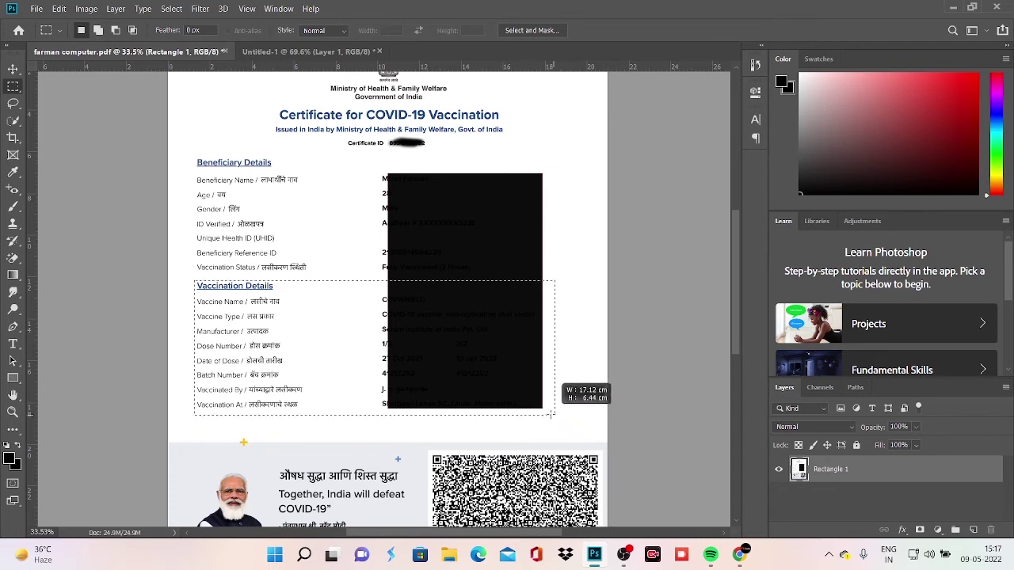
{"action": "left_click_drag", "start_coordinate": [543, 411], "coordinate": [544, 411]}
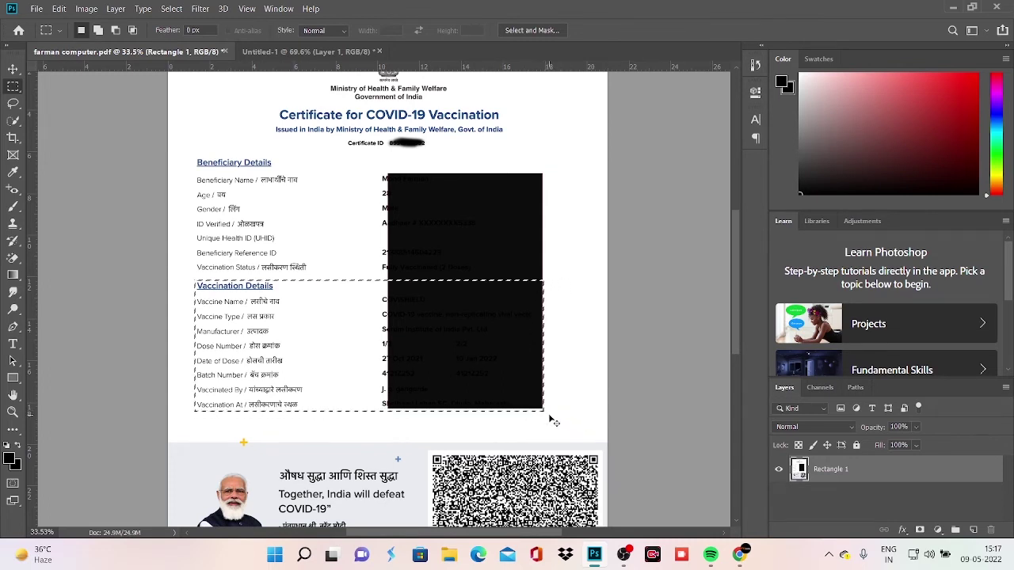
Paste Vaccination Details into Untitled-1 and scale it to about half size in the right card.
{"action": "left_click", "coordinate": [307, 53]}
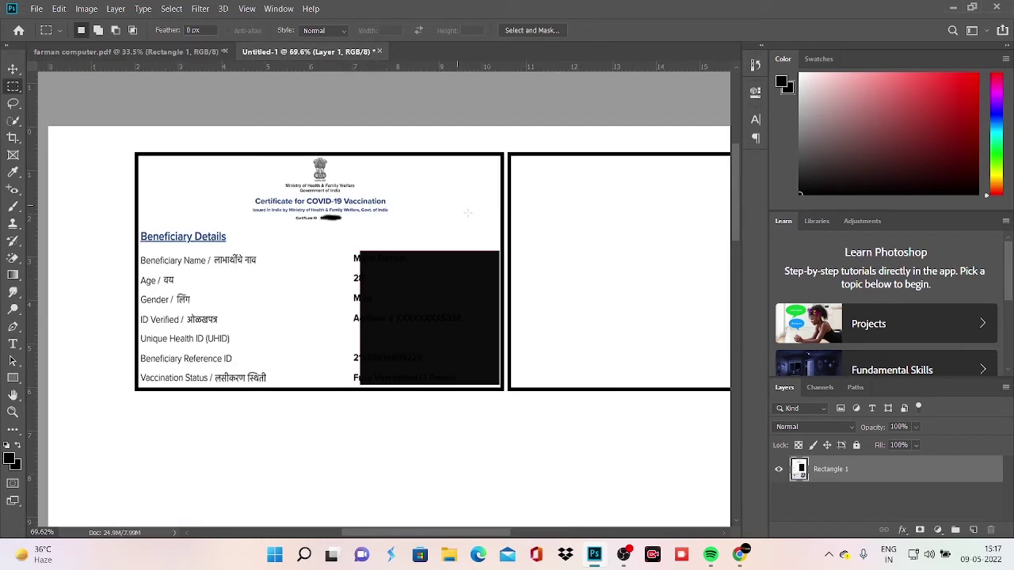
{"action": "left_click_drag", "start_coordinate": [586, 290], "coordinate": [349, 293]}
{"action": "key", "text": "ctrl+b"}
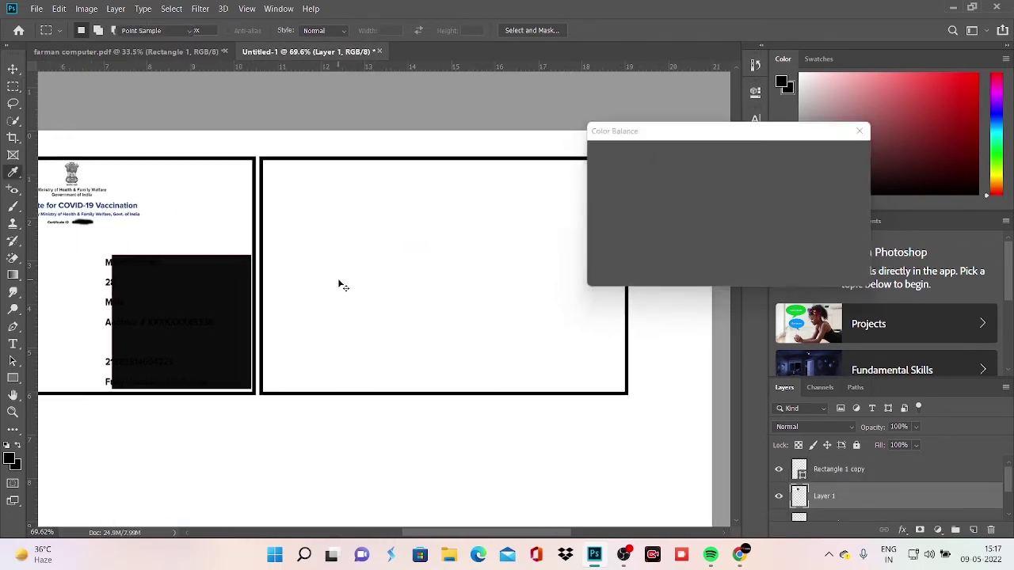
{"action": "key", "text": "Escape"}
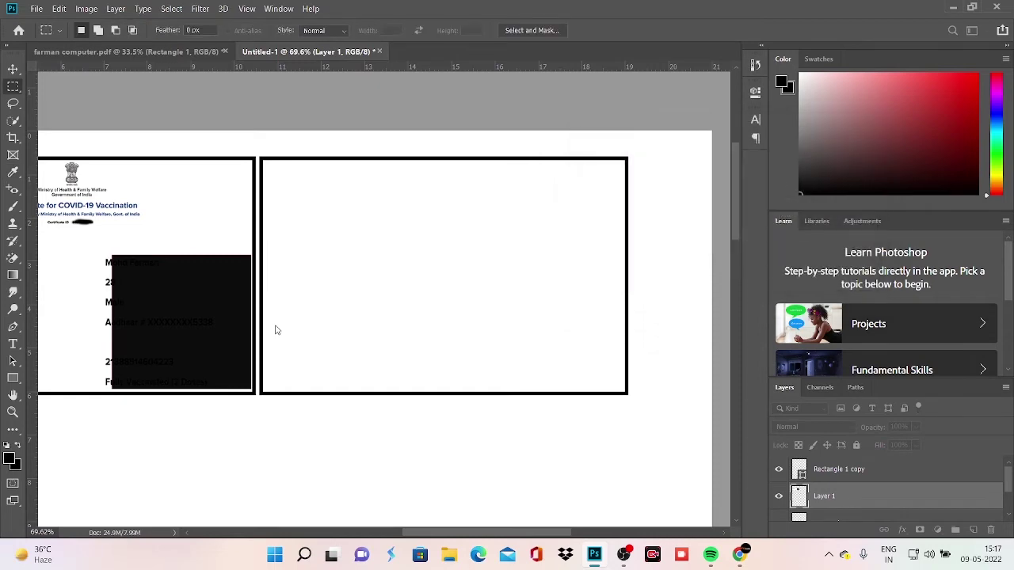
{"action": "key", "text": "ctrl+v"}
{"action": "key", "text": "ctrl+t"}
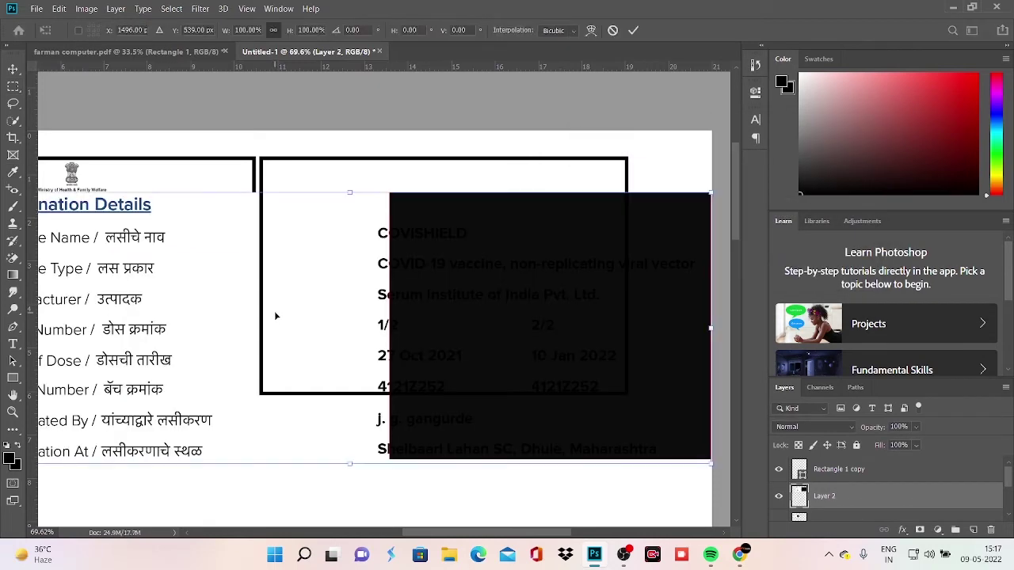
{"action": "scroll", "coordinate": [285, 332], "scroll_direction": "down", "scroll_amount": 3}
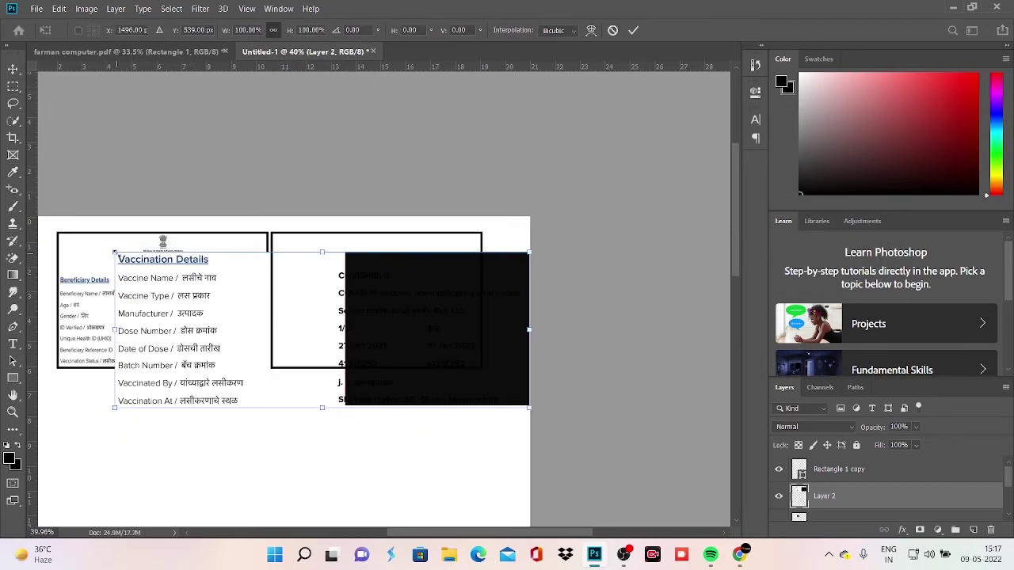
{"action": "left_click_drag", "start_coordinate": [114, 252], "coordinate": [328, 327]}
{"action": "left_click_drag", "start_coordinate": [398, 367], "coordinate": [354, 281]}
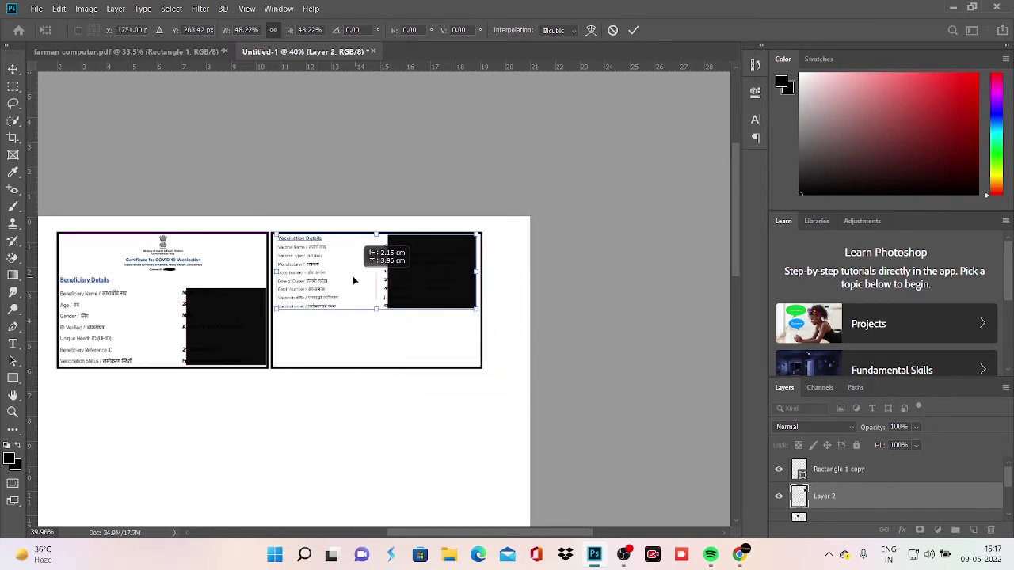
Fine-tune the section's position and size within the right card, then return to the PDF.
{"action": "scroll", "coordinate": [354, 292], "scroll_direction": "up", "scroll_amount": 3}
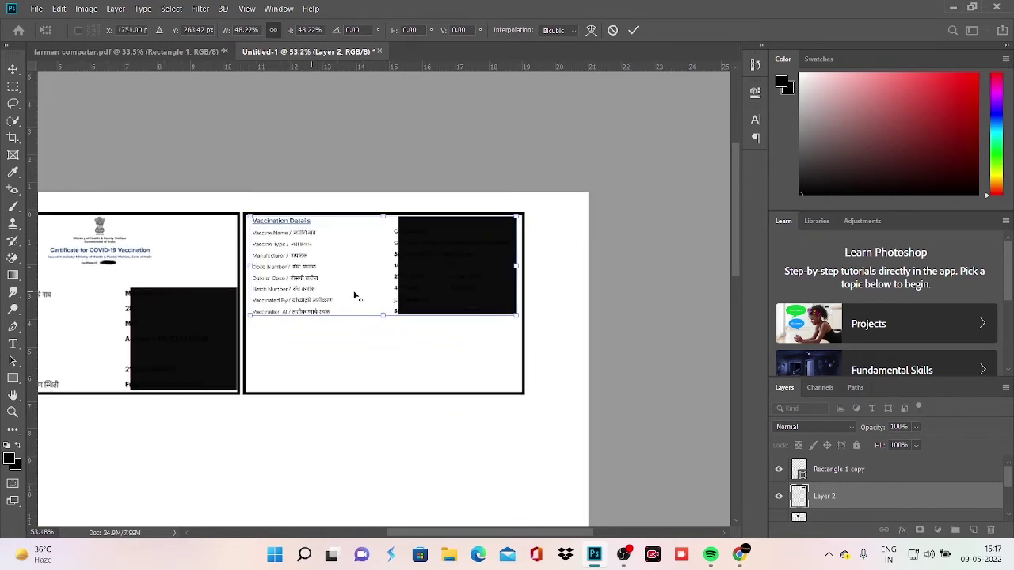
{"action": "scroll", "coordinate": [355, 296], "scroll_direction": "up", "scroll_amount": 2}
{"action": "scroll", "coordinate": [356, 295], "scroll_direction": "up", "scroll_amount": 2}
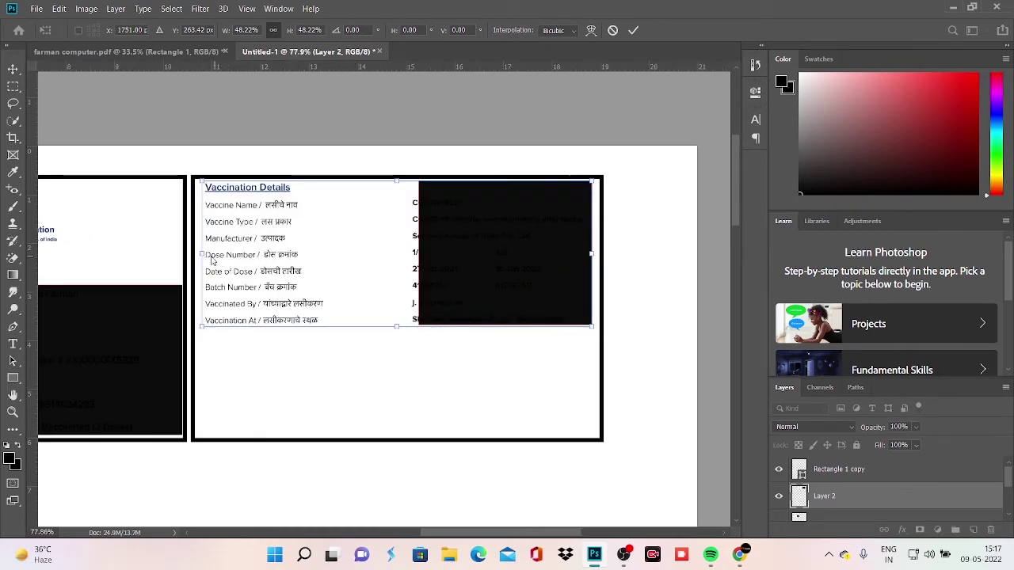
{"action": "left_click_drag", "start_coordinate": [279, 257], "coordinate": [277, 257]}
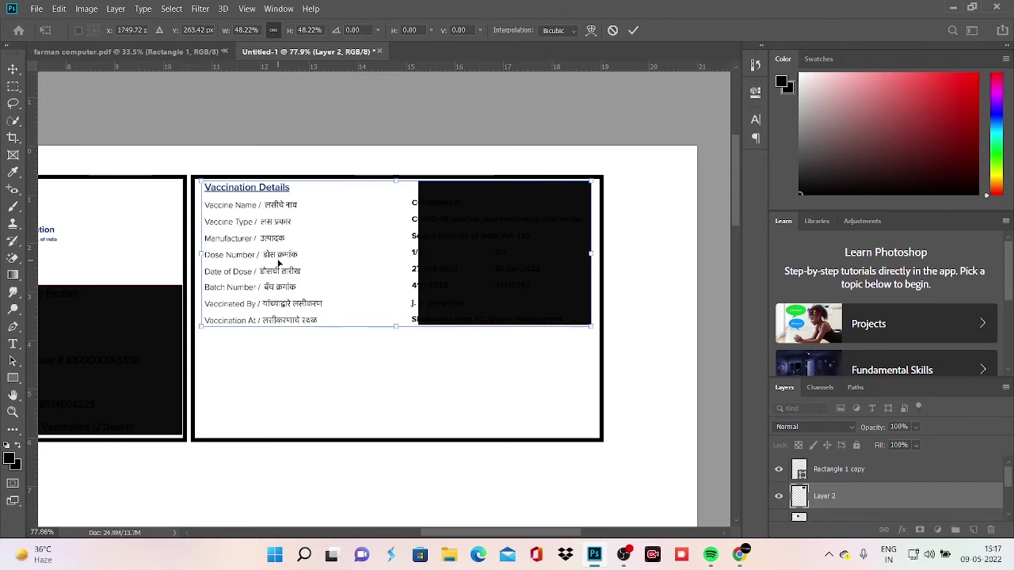
{"action": "key", "text": "shift+Left"}
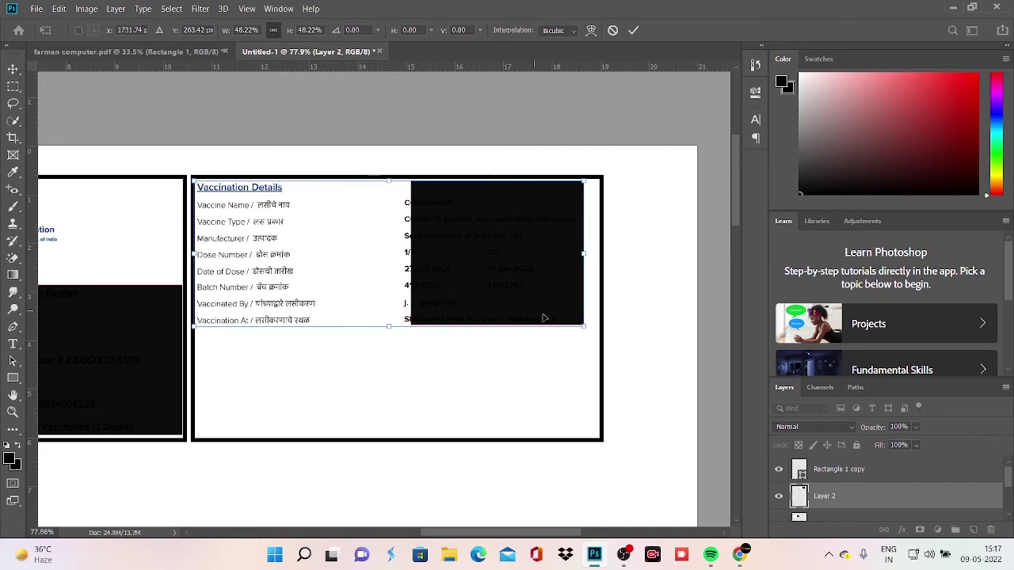
{"action": "left_click_drag", "start_coordinate": [581, 326], "coordinate": [600, 333]}
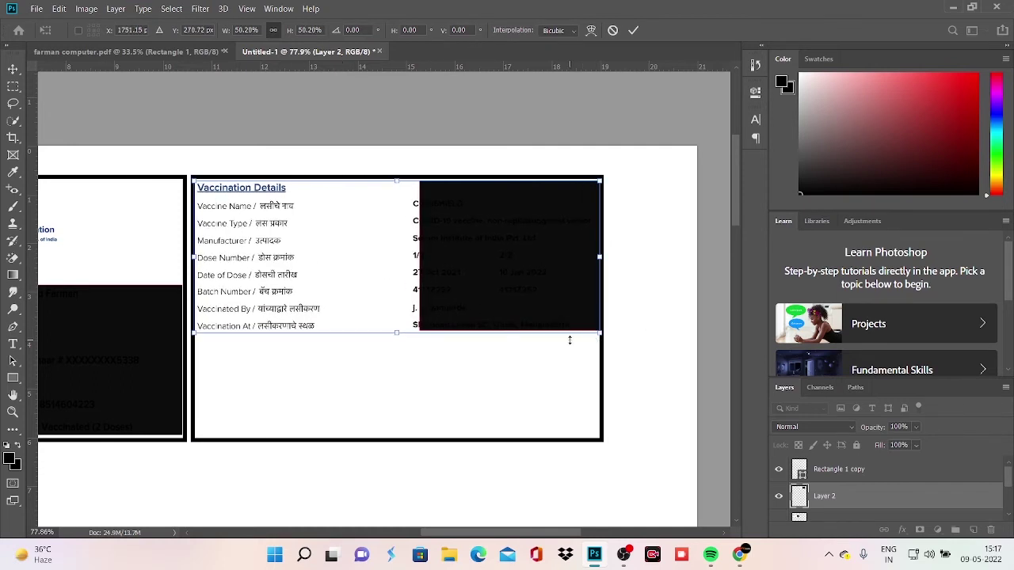
{"action": "key", "text": "Up"}
{"action": "key", "text": "Up"}
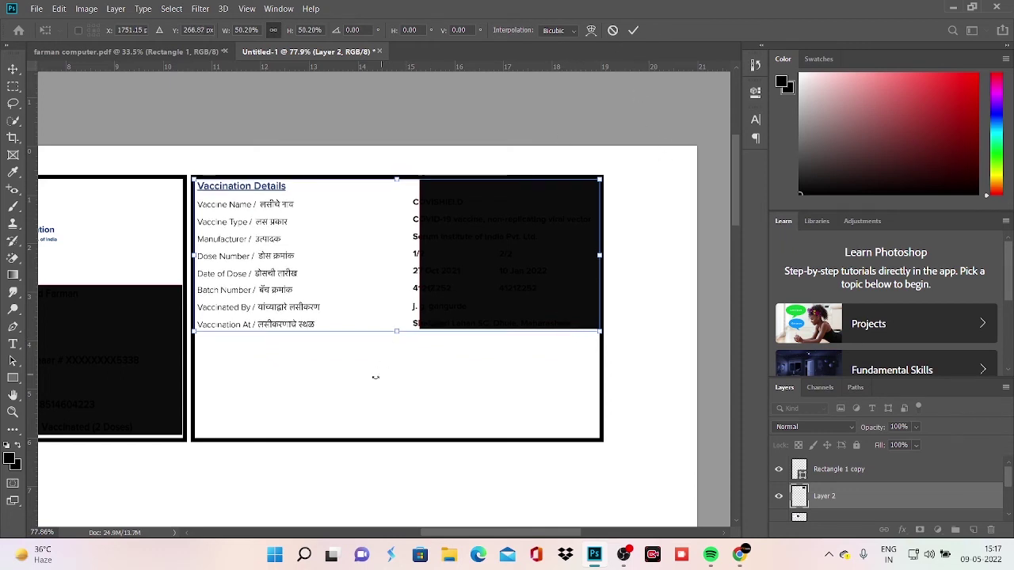
{"action": "left_click", "coordinate": [634, 30]}
{"action": "left_click", "coordinate": [183, 54]}
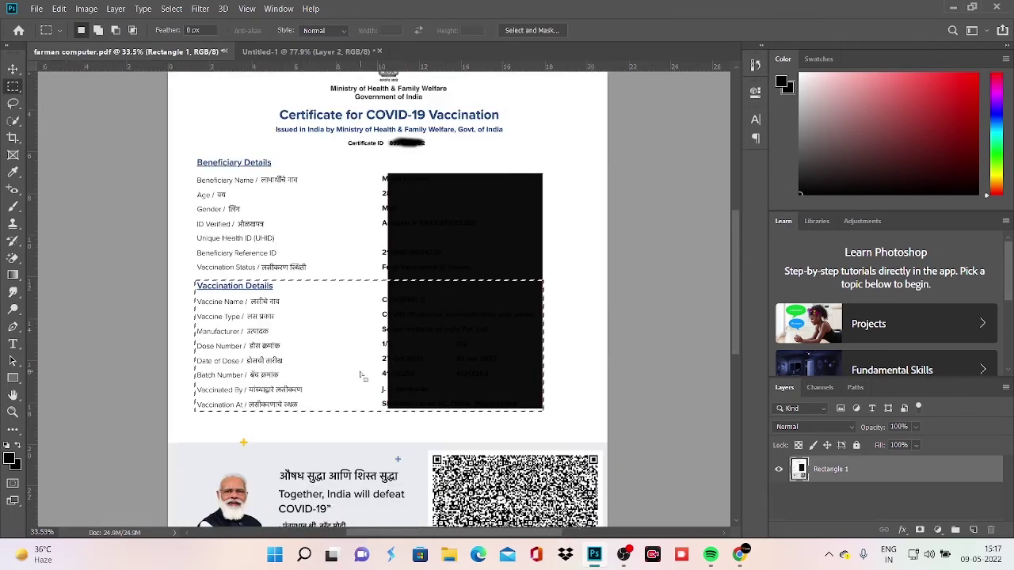
Copy the QR code banner from the PDF and paste it into Untitled-1.
{"action": "scroll", "coordinate": [346, 484], "scroll_direction": "down", "scroll_amount": 5}
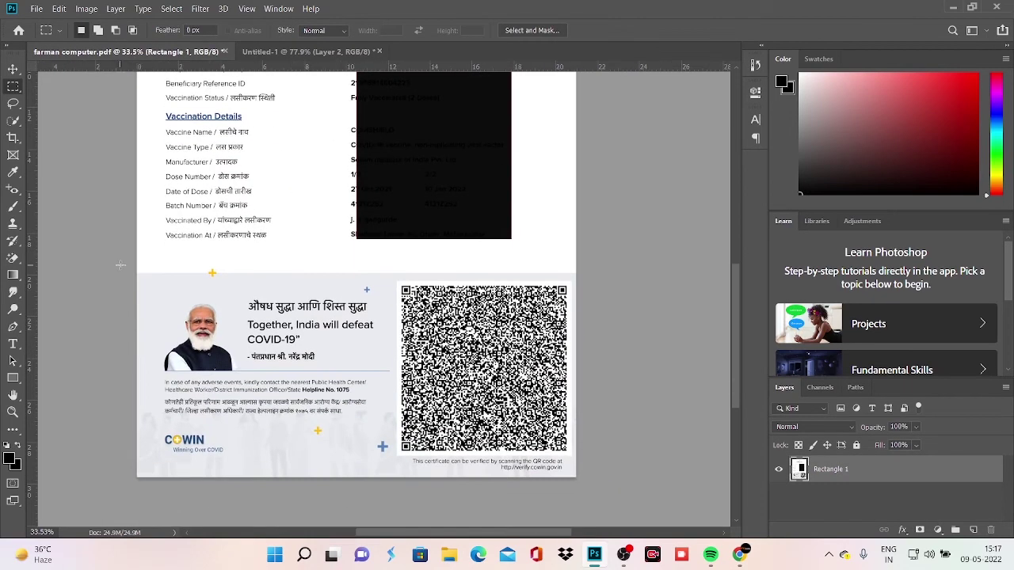
{"action": "left_click_drag", "start_coordinate": [134, 273], "coordinate": [575, 474]}
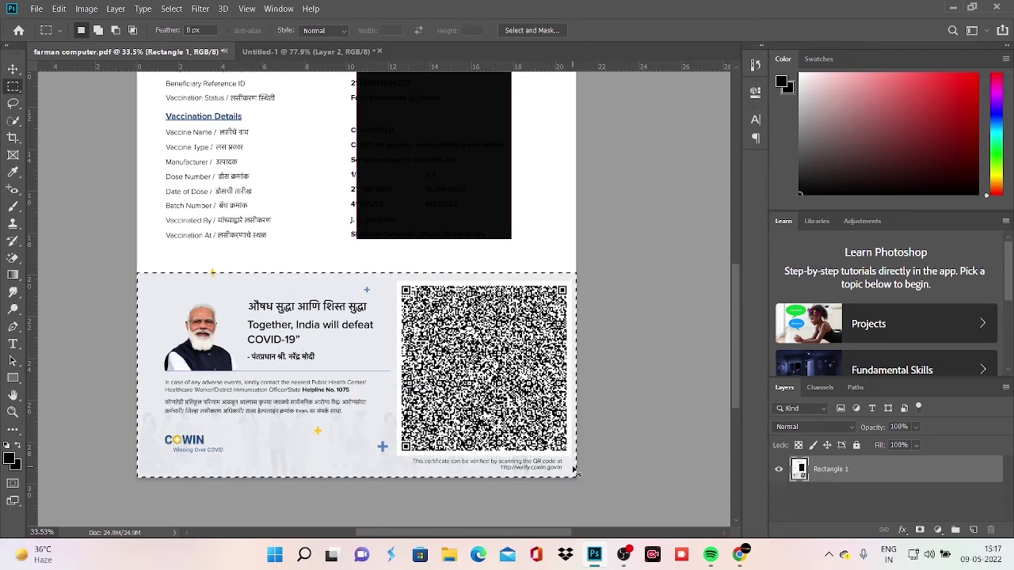
{"action": "left_click", "coordinate": [309, 51]}
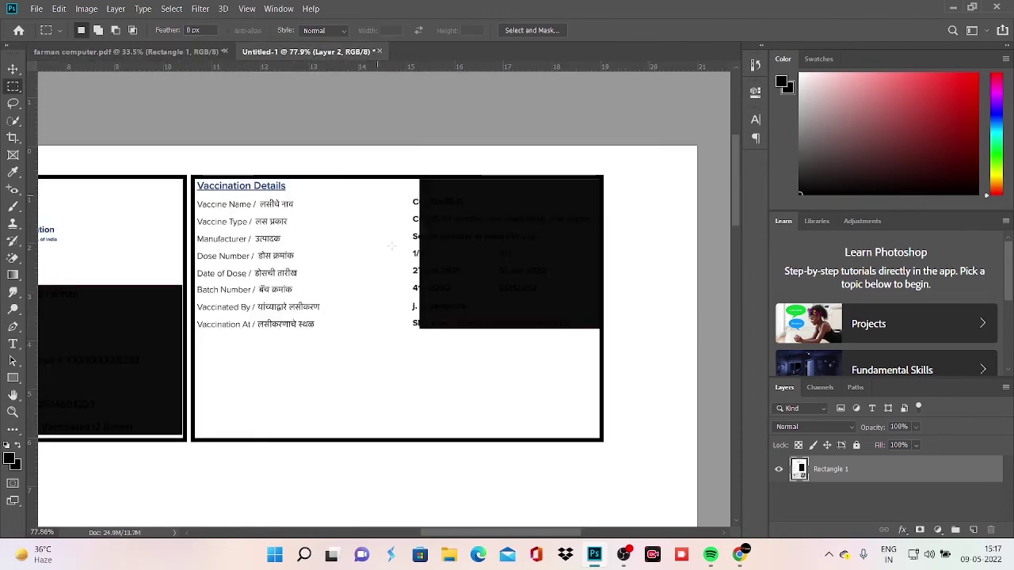
{"action": "key", "text": "ctrl+v"}
Scale the banner to about 21% and align it to the right card's bottom-right corner.
{"action": "key", "text": "ctrl+t"}
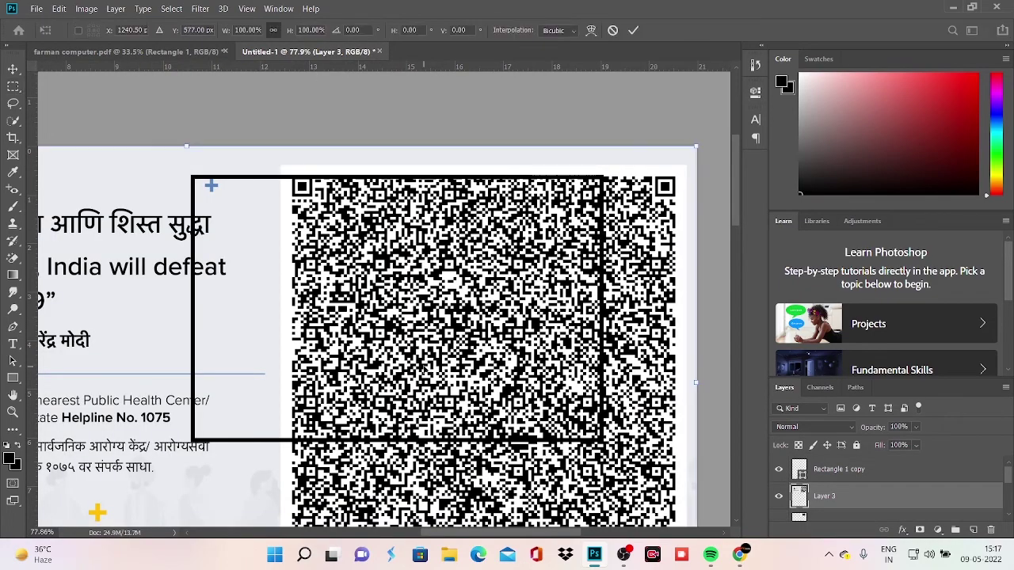
{"action": "scroll", "coordinate": [77, 293], "scroll_direction": "down", "scroll_amount": 3}
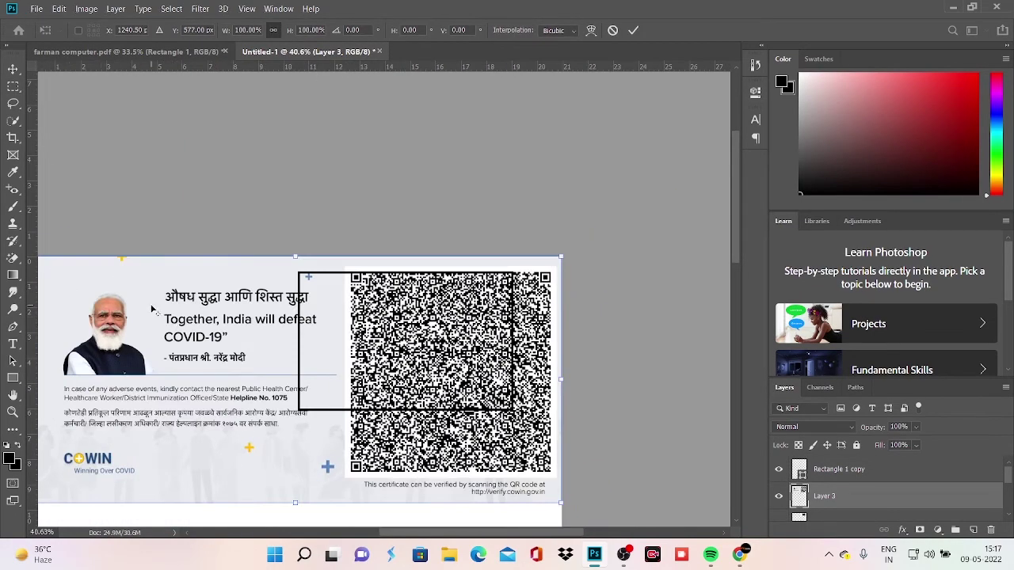
{"action": "scroll", "coordinate": [152, 309], "scroll_direction": "down", "scroll_amount": 2}
{"action": "mouse_move", "coordinate": [73, 276]}
{"action": "left_mouse_down"}
{"action": "mouse_move", "coordinate": [330, 393]}
{"action": "mouse_move", "coordinate": [330, 354]}
{"action": "mouse_move", "coordinate": [294, 339]}
{"action": "left_mouse_up"}
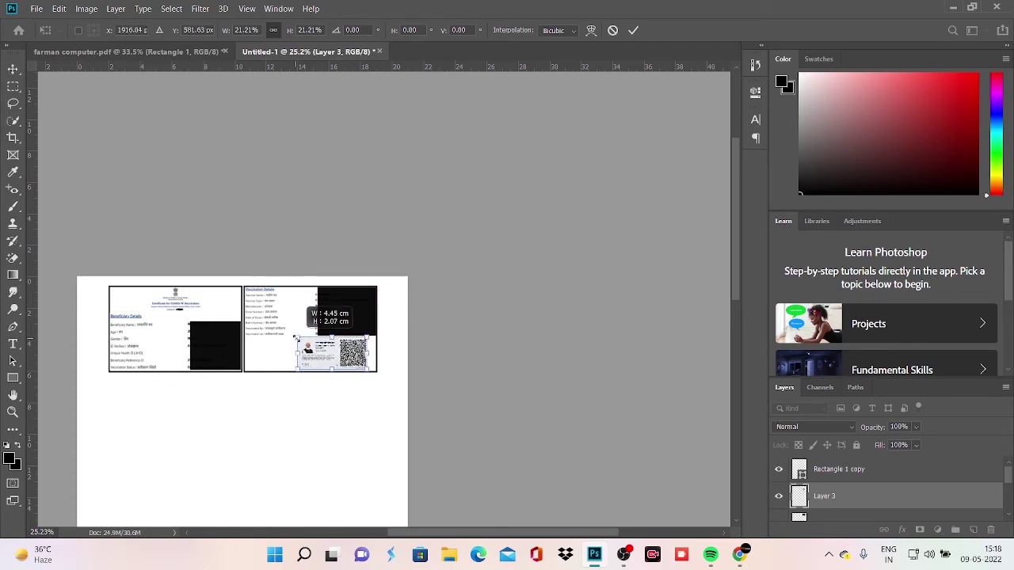
{"action": "scroll", "coordinate": [295, 339], "scroll_direction": "up", "scroll_amount": 1}
{"action": "scroll", "coordinate": [295, 339], "scroll_direction": "up", "scroll_amount": 2}
{"action": "scroll", "coordinate": [295, 341], "scroll_direction": "up", "scroll_amount": 2}
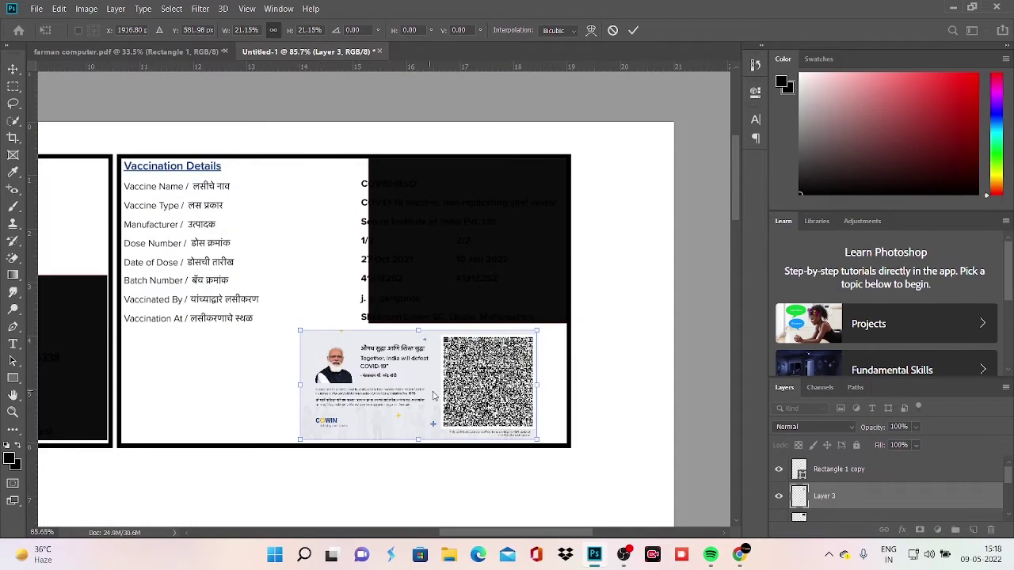
{"action": "left_click_drag", "start_coordinate": [412, 403], "coordinate": [435, 404]}
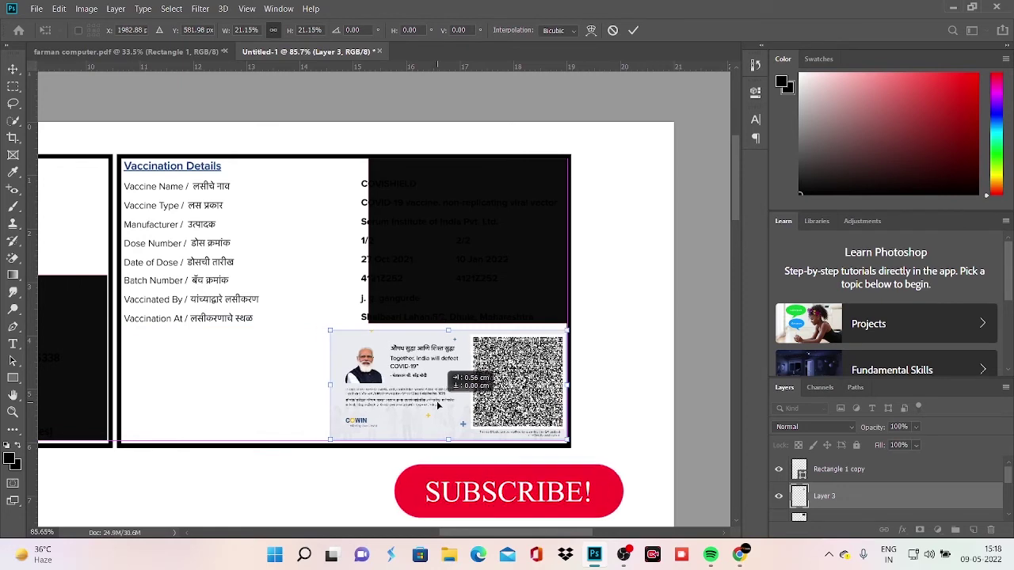
{"action": "left_click_drag", "start_coordinate": [435, 405], "coordinate": [435, 394]}
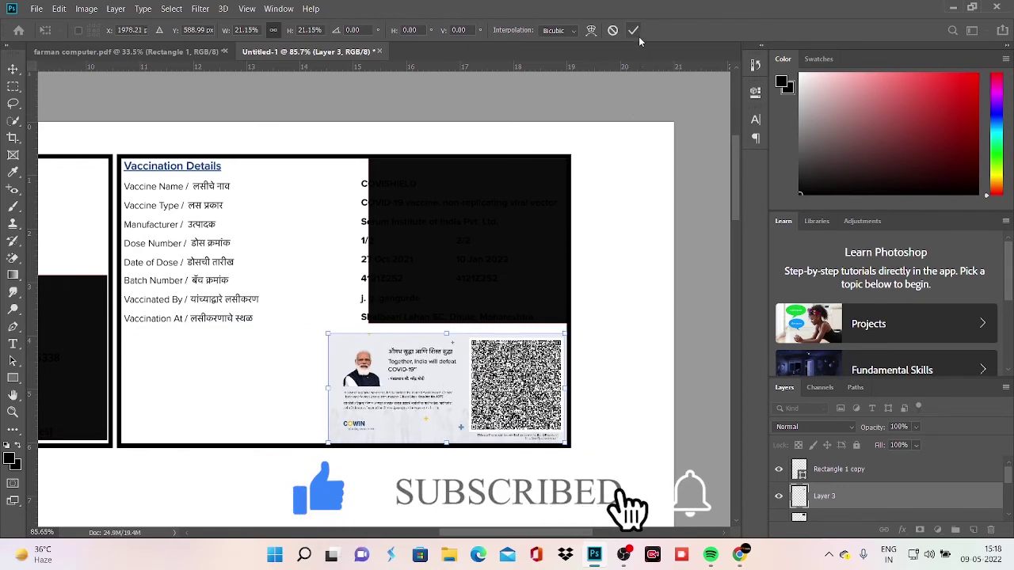
{"action": "key", "text": "Return"}
Stretch the banner's COWIN picture portion about 246% to the card's left edge.
{"action": "key", "text": "m"}
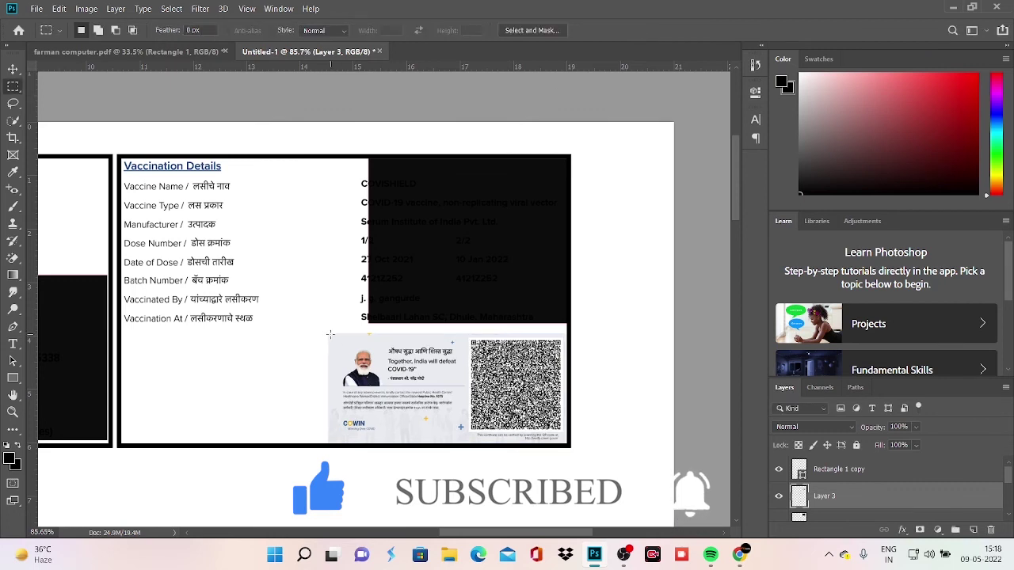
{"action": "left_click_drag", "start_coordinate": [329, 334], "coordinate": [469, 445]}
{"action": "key", "text": "ctrl+t"}
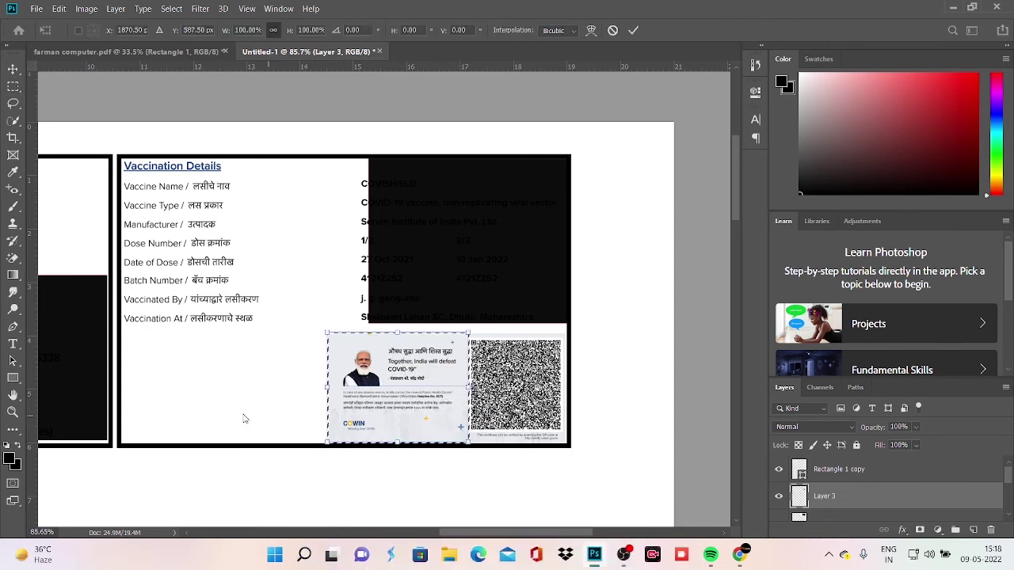
{"action": "left_click_drag", "start_coordinate": [328, 388], "coordinate": [121, 383]}
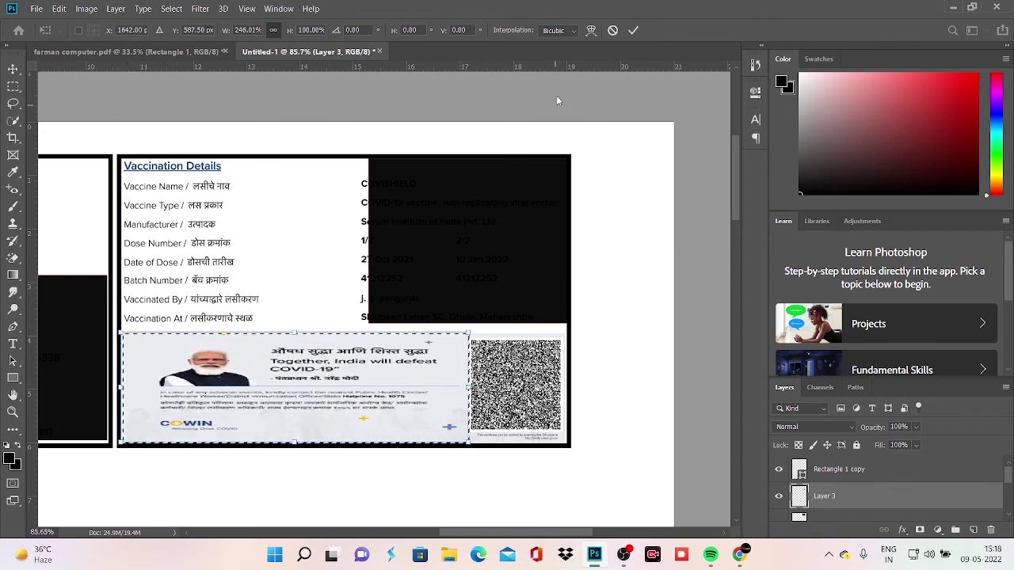
{"action": "left_click", "coordinate": [632, 30]}
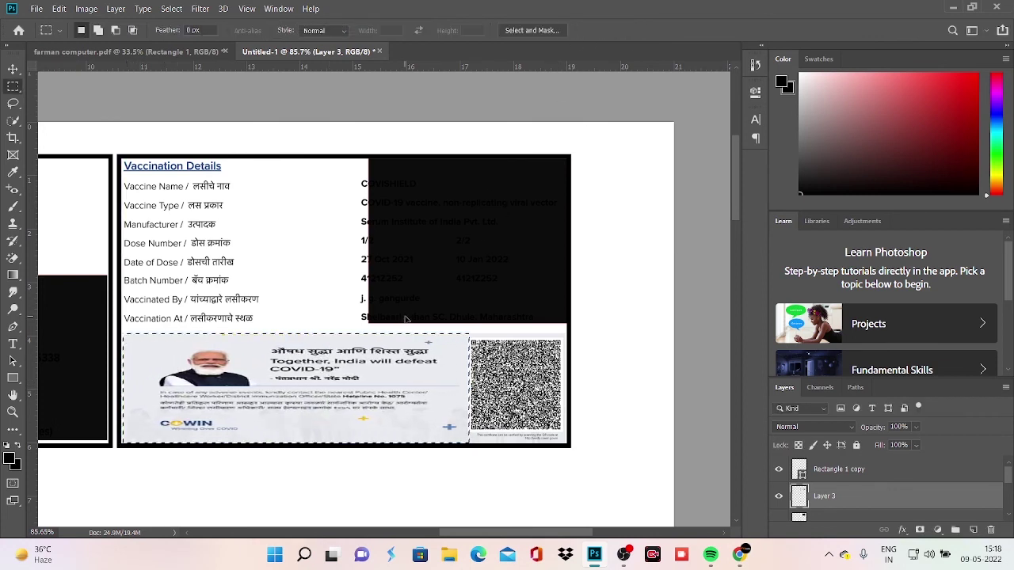
{"action": "scroll", "coordinate": [399, 404], "scroll_direction": "down", "scroll_amount": 3}
{"action": "scroll", "coordinate": [399, 404], "scroll_direction": "down", "scroll_amount": 3}
{"action": "scroll", "coordinate": [401, 408], "scroll_direction": "down", "scroll_amount": 3}
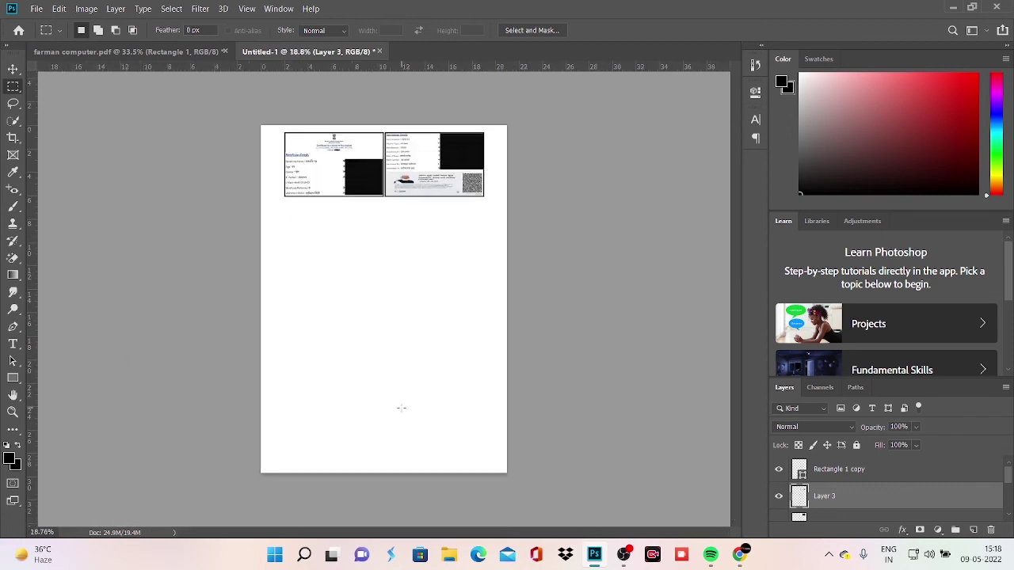
{"action": "scroll", "coordinate": [377, 347], "scroll_direction": "up", "scroll_amount": 2}
{"action": "scroll", "coordinate": [375, 342], "scroll_direction": "down", "scroll_amount": 1}
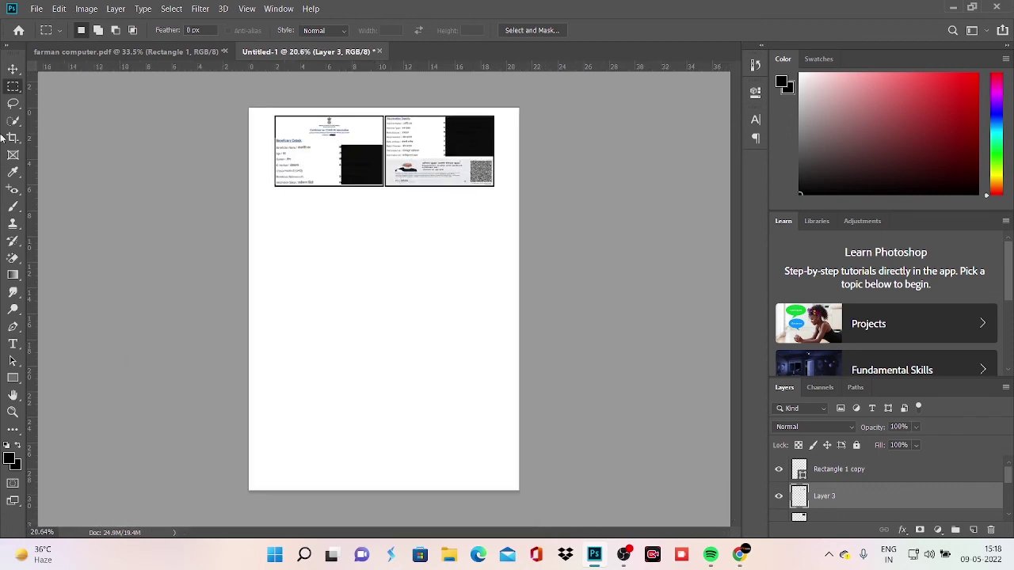
{"action": "left_click", "coordinate": [12, 69]}
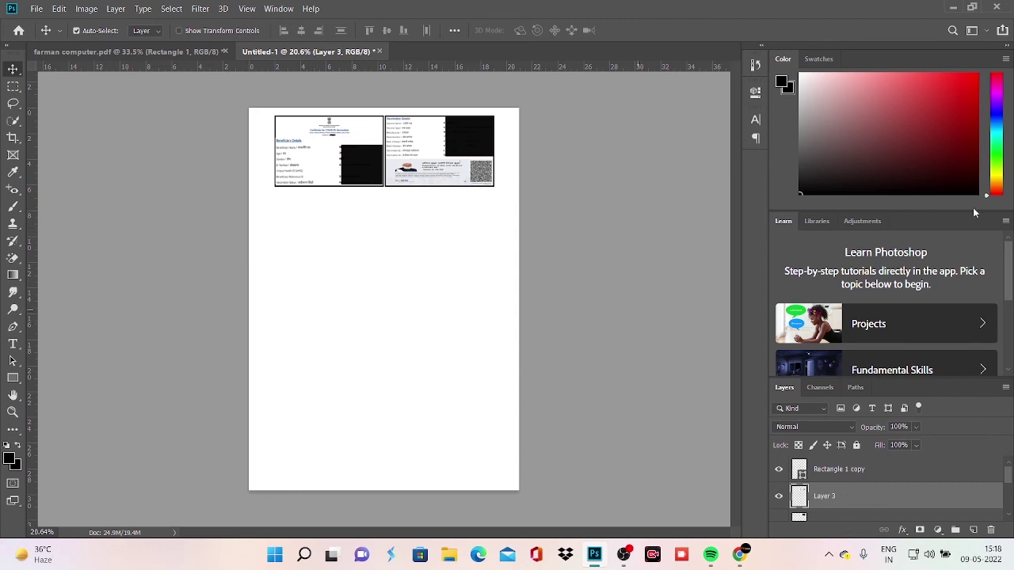